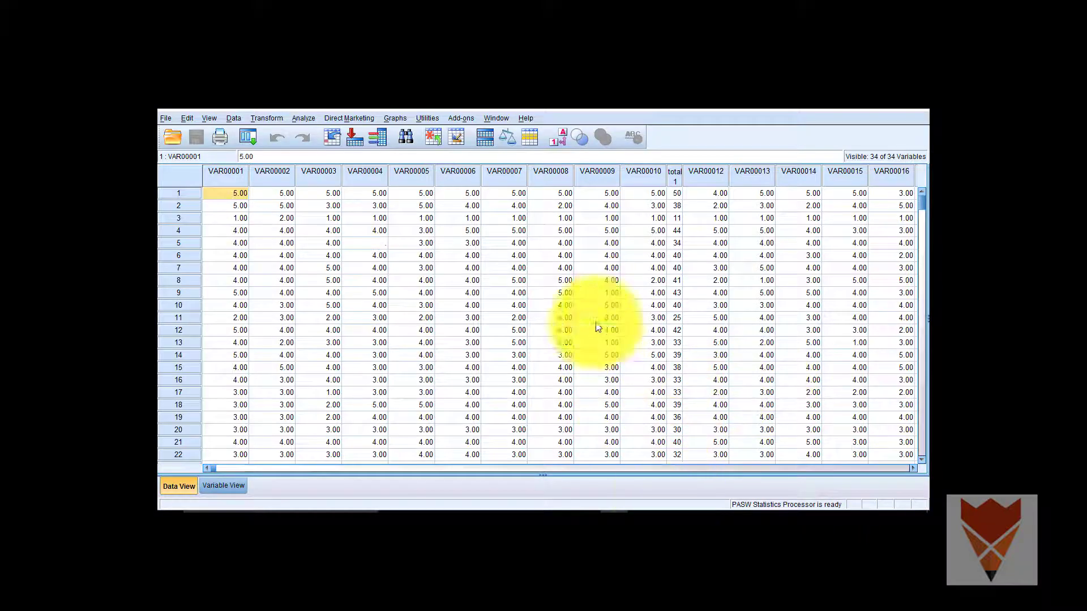
Start a Factor dimension-reduction analysis and add VAR00001 and VAR00002 as analysis variables
left_click(304, 120)
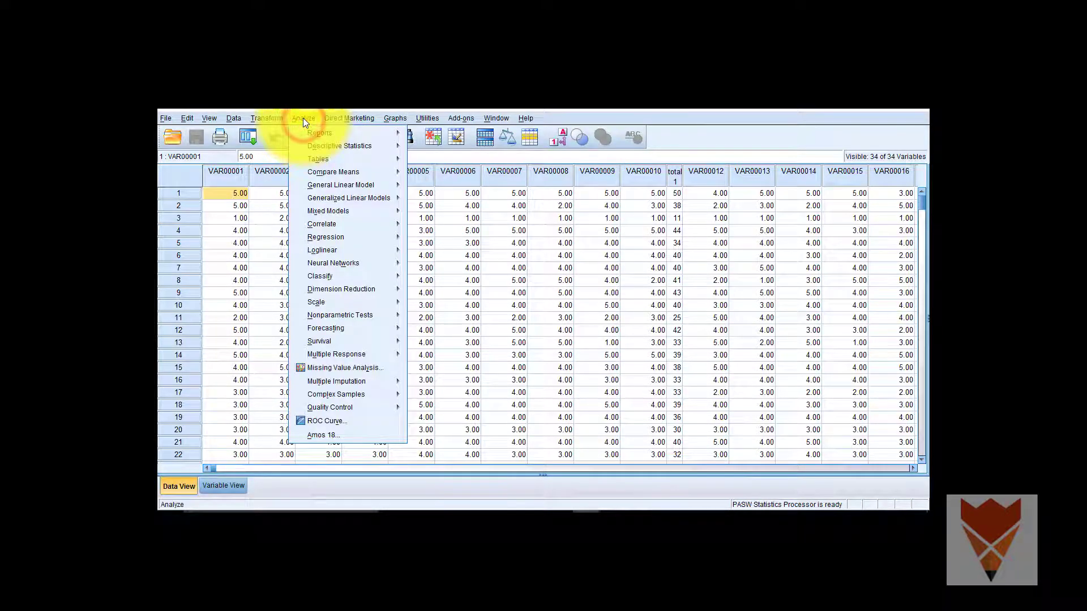
mouse_move(339, 288)
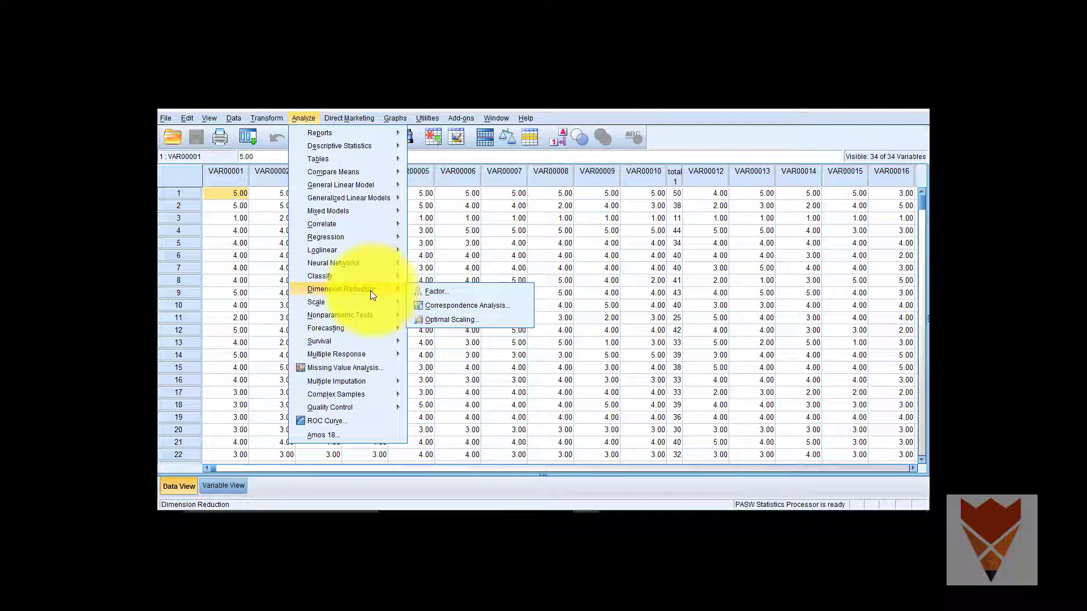
left_click(430, 291)
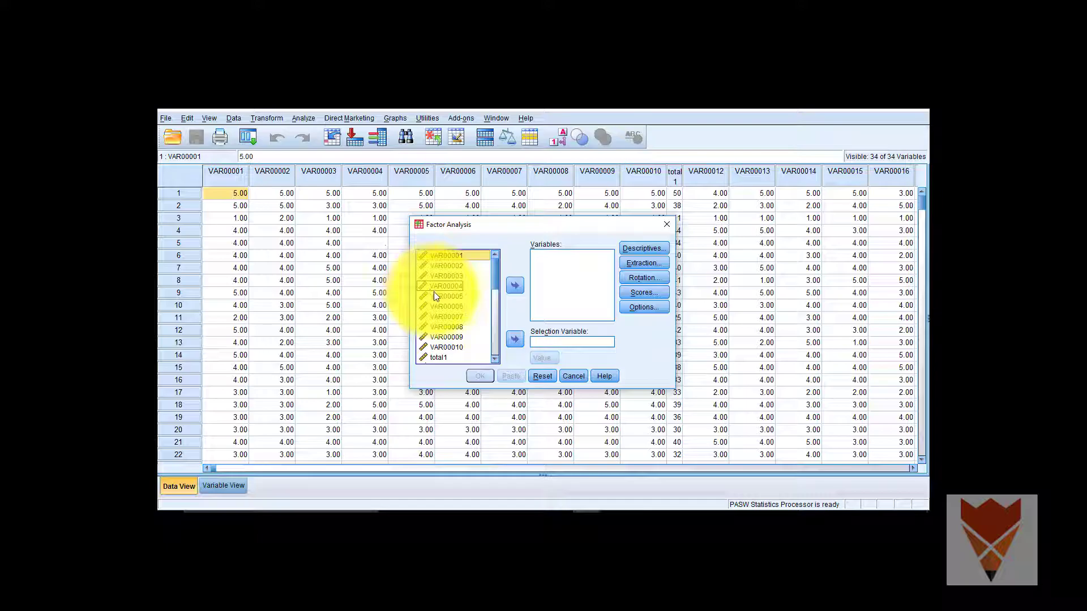
left_click(514, 287)
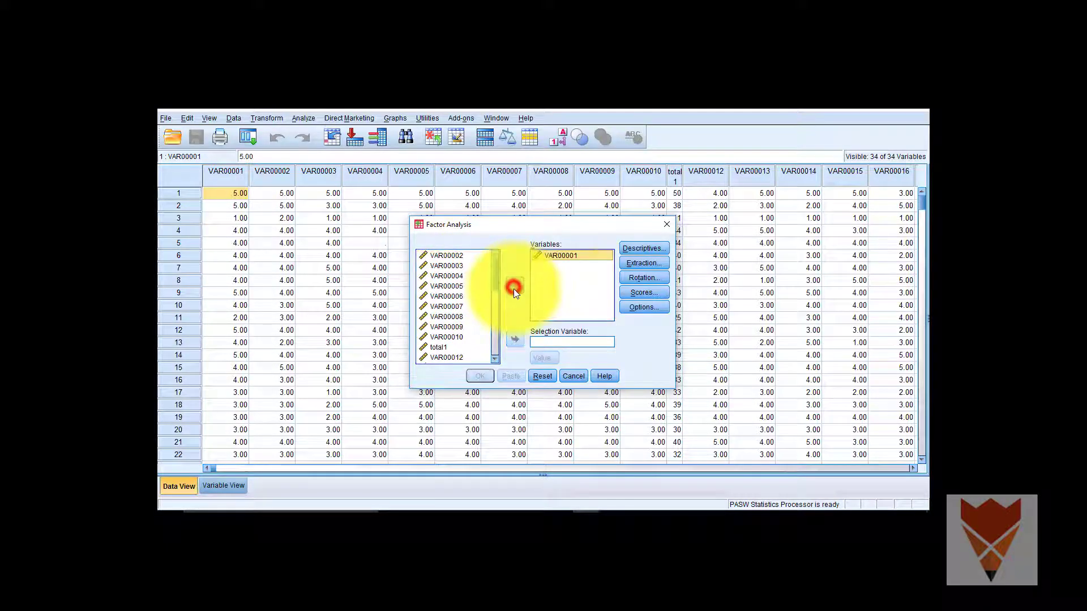
left_click(457, 255)
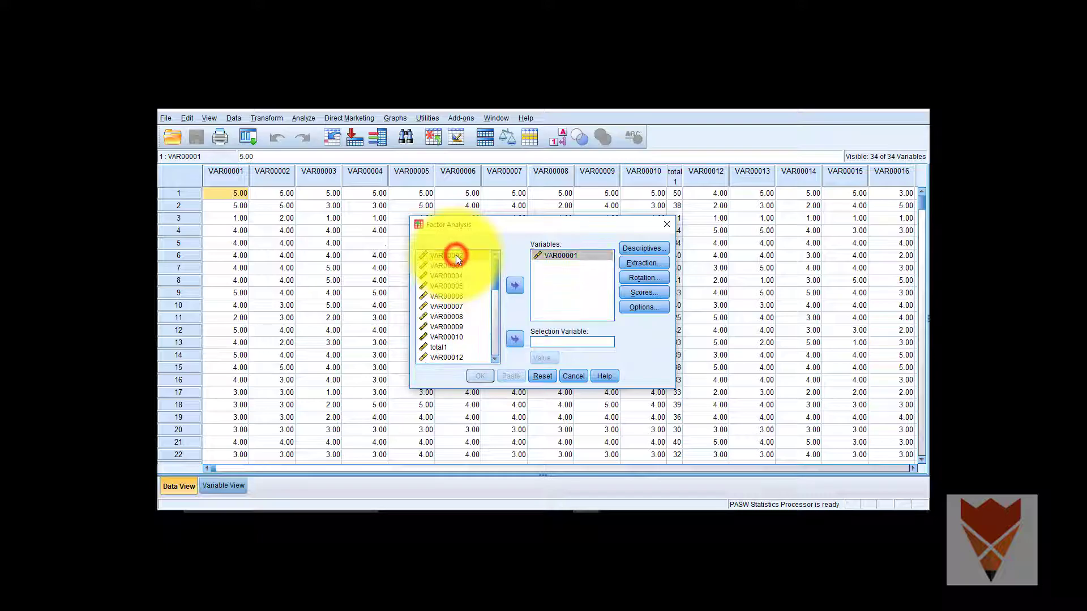
left_click(510, 288)
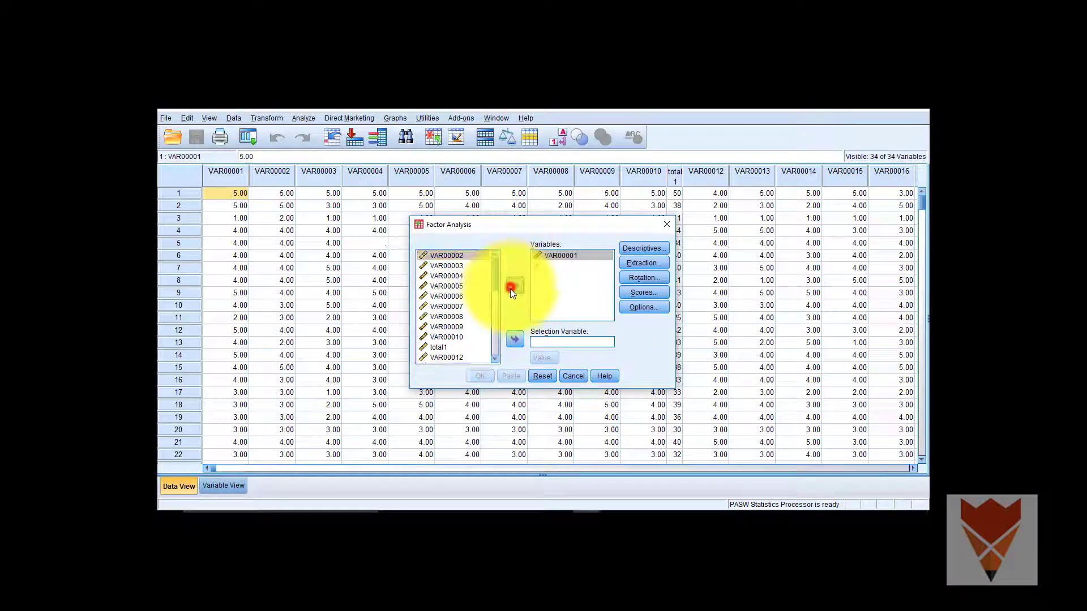
Add VAR00003 through VAR00010 together to the factor analysis variables
left_click(461, 255)
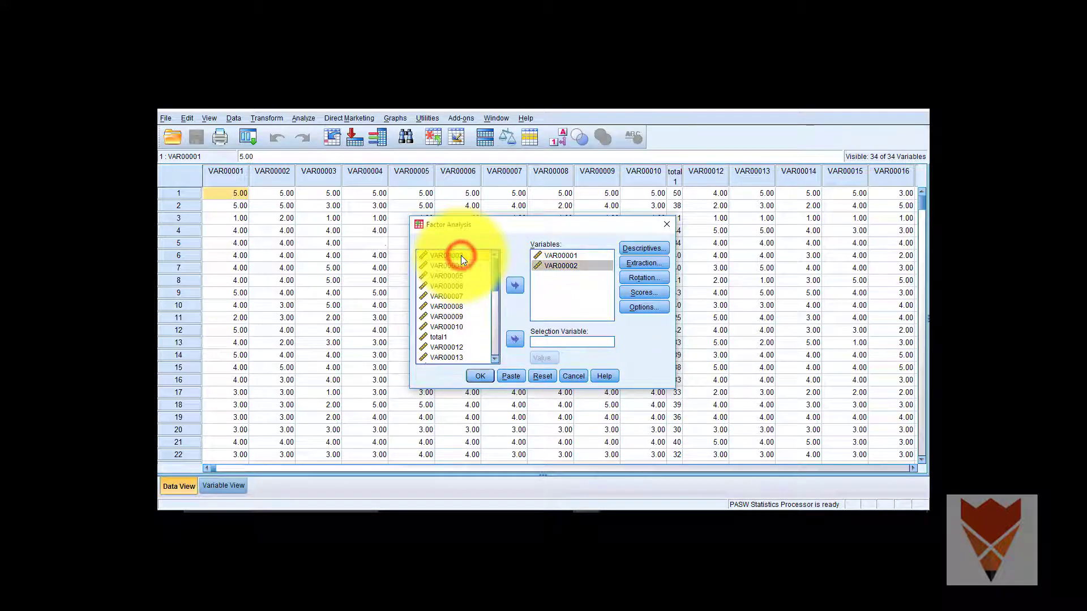
key("shift+Down")
key("shift+Down")
key("shift+Down")
key("shift+Down")
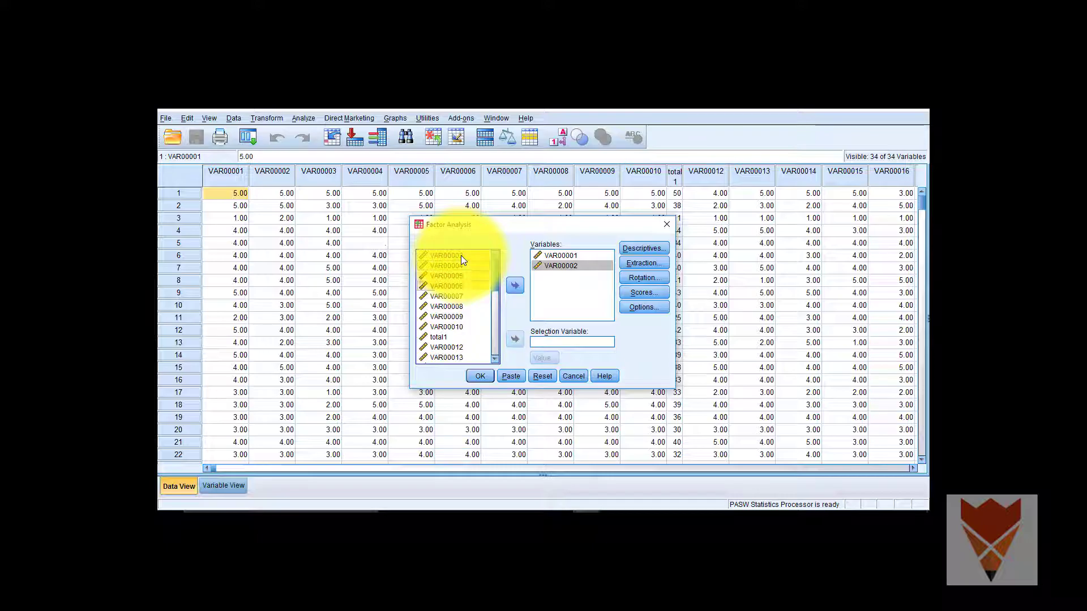
key("shift+Down")
key("shift+Down")
key("shift+Down")
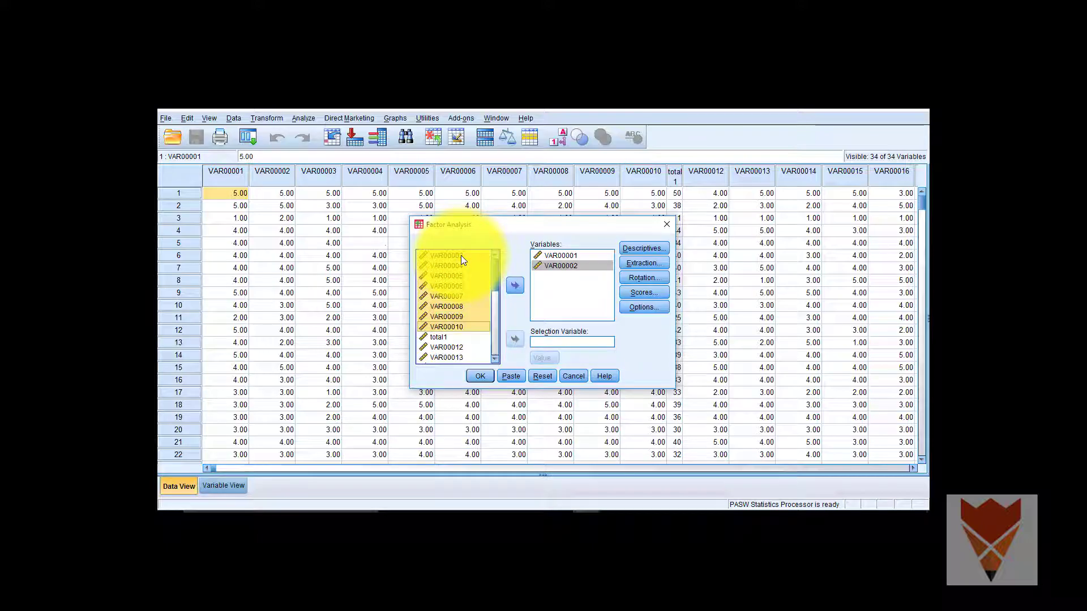
left_click(517, 294)
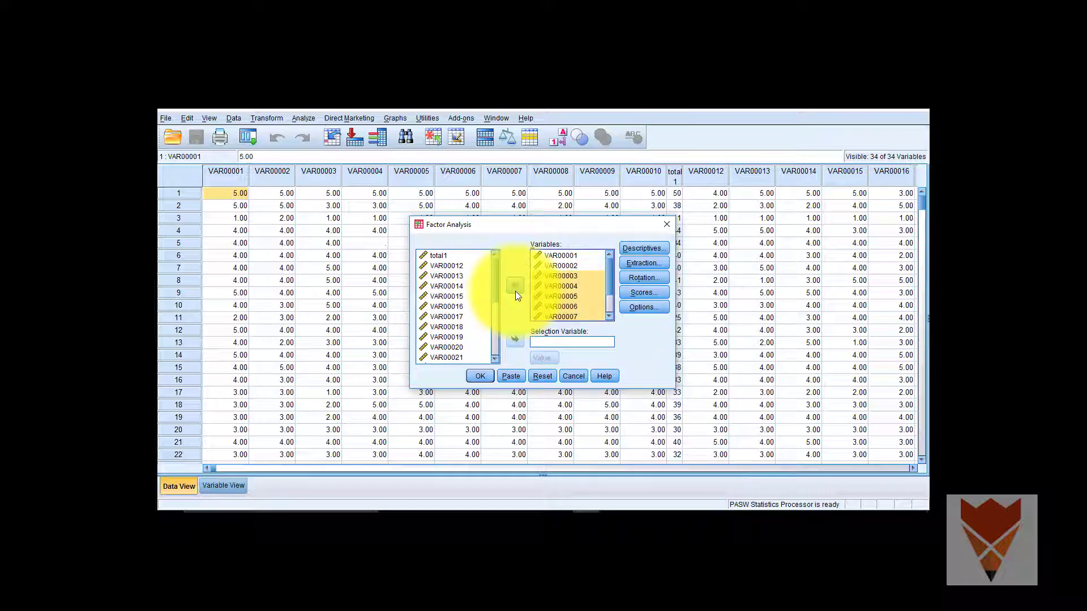
Include KMO and Bartlett's test of sphericity in the factor analysis descriptives
left_click(631, 252)
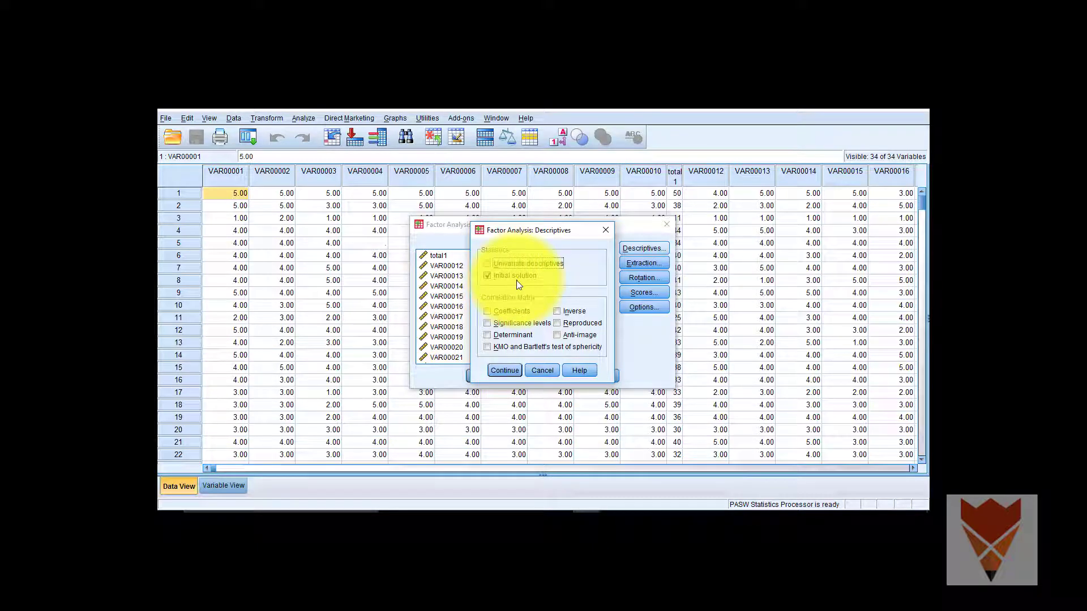
left_click(486, 348)
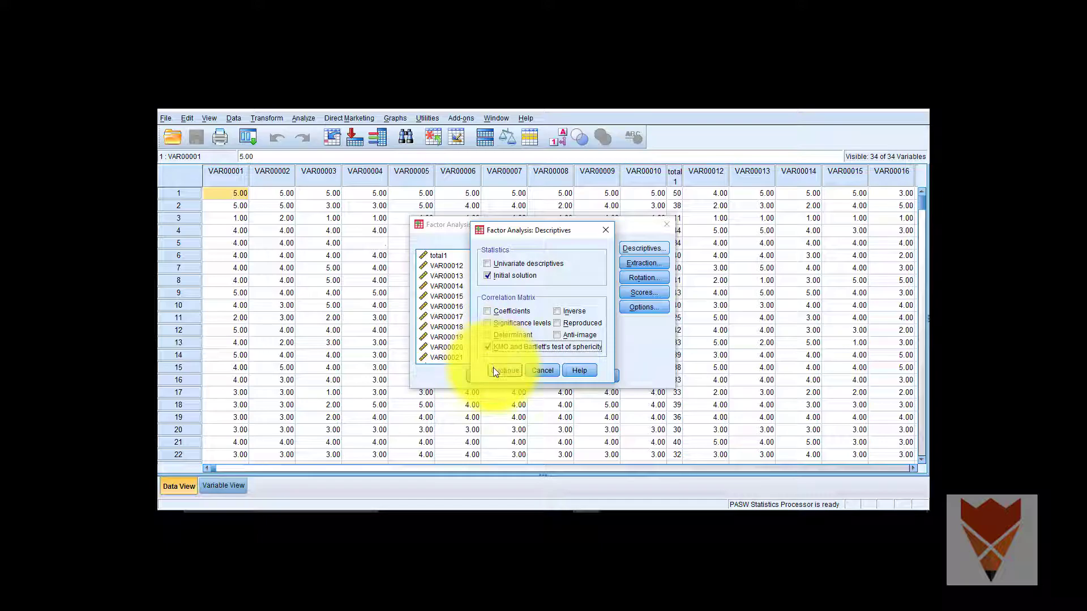
left_click(493, 371)
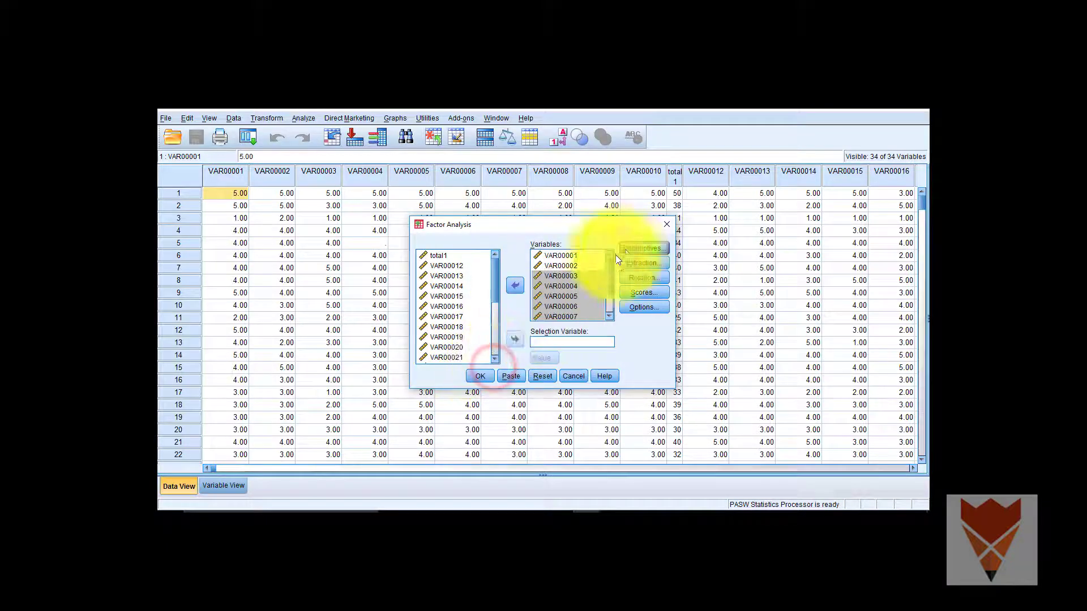
Set extraction to the Principal components method with a maximum of 100 iterations for convergence
left_click(633, 263)
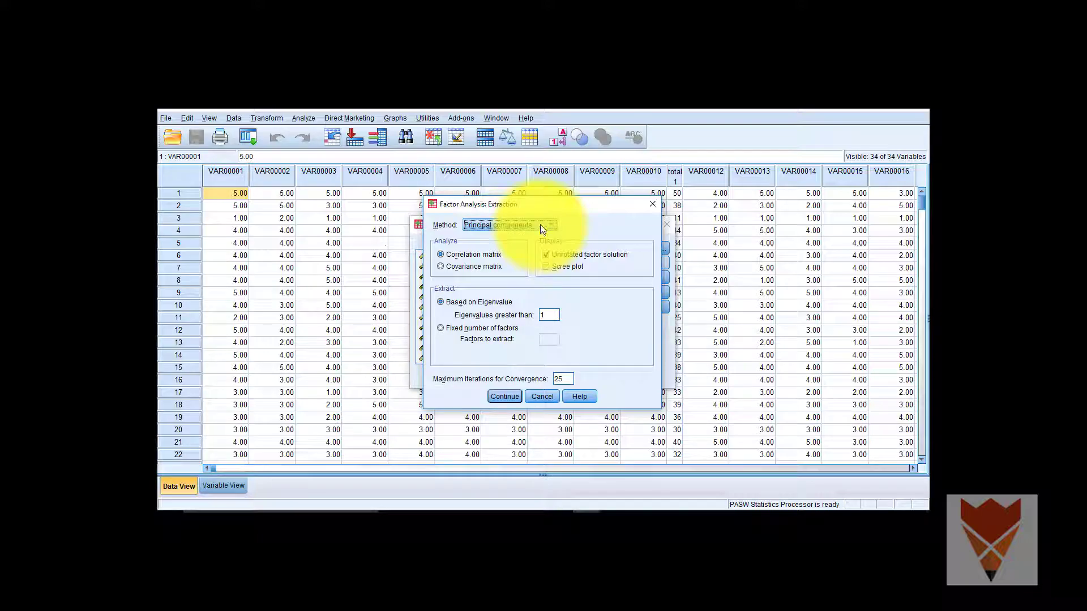
left_click(540, 225)
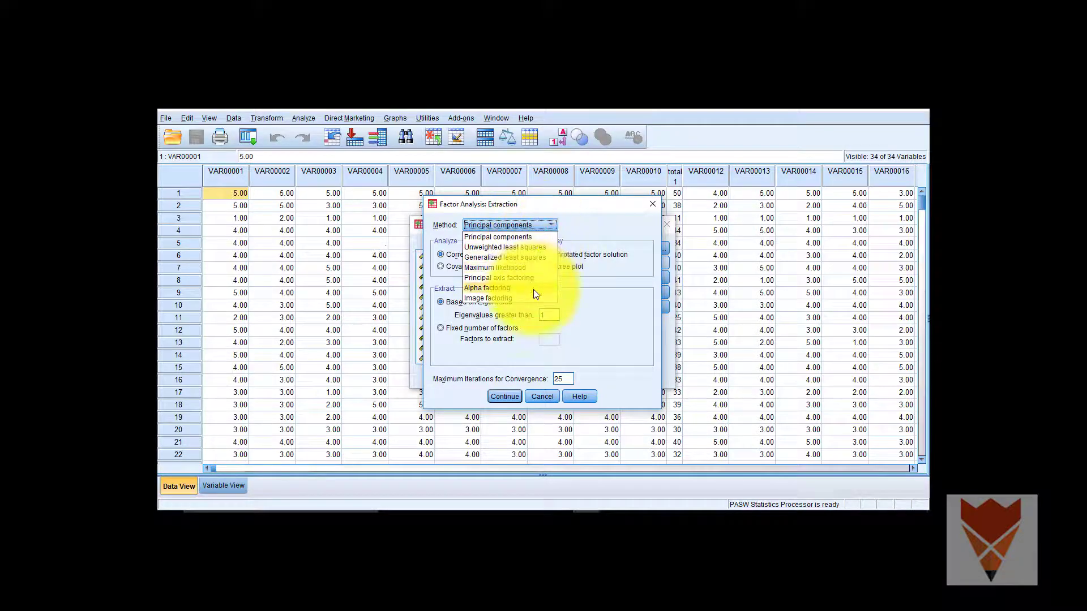
left_click(538, 236)
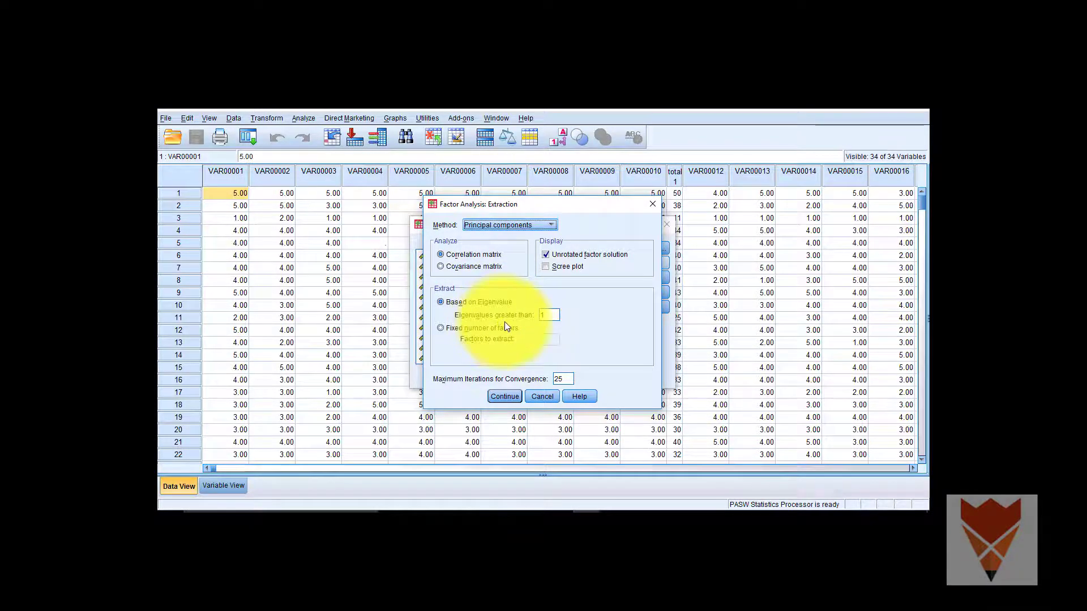
left_click(566, 375)
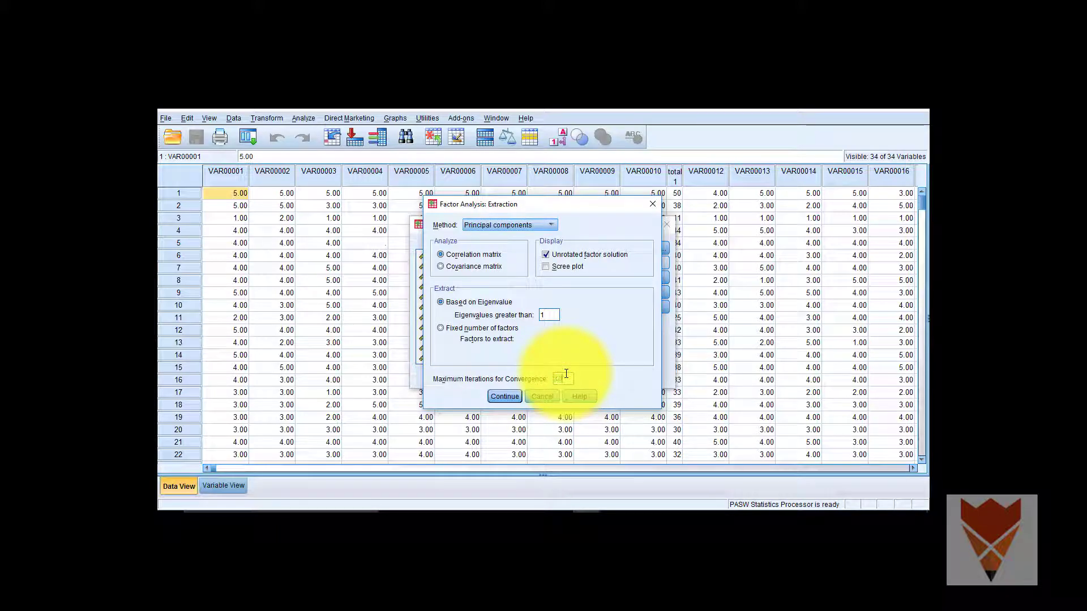
type("100")
left_click(506, 397)
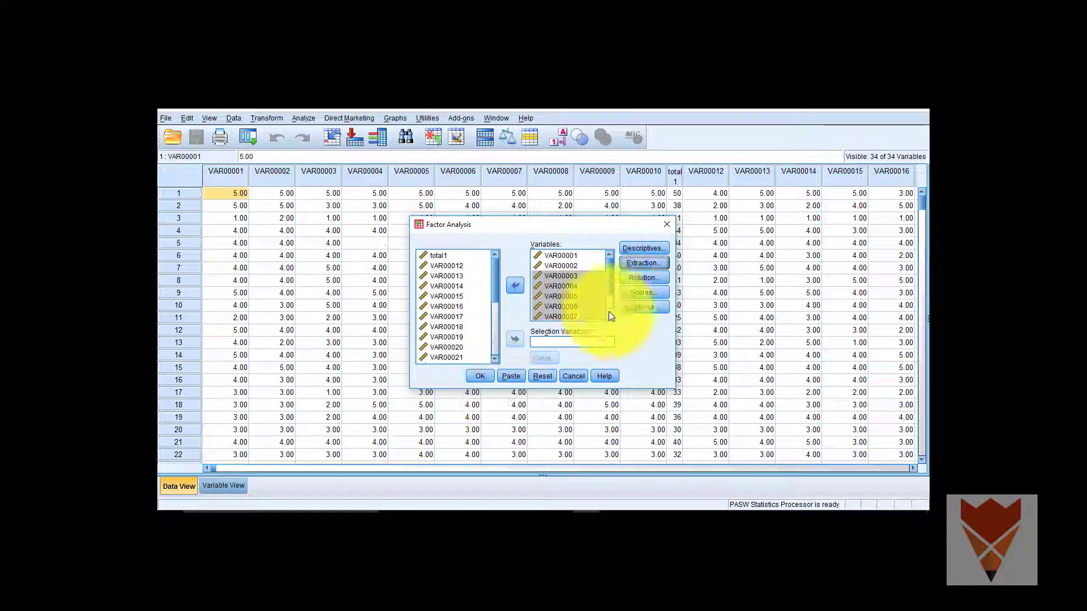
Set the factor rotation method to Varimax with a maximum of 100 iterations for convergence
left_click(648, 281)
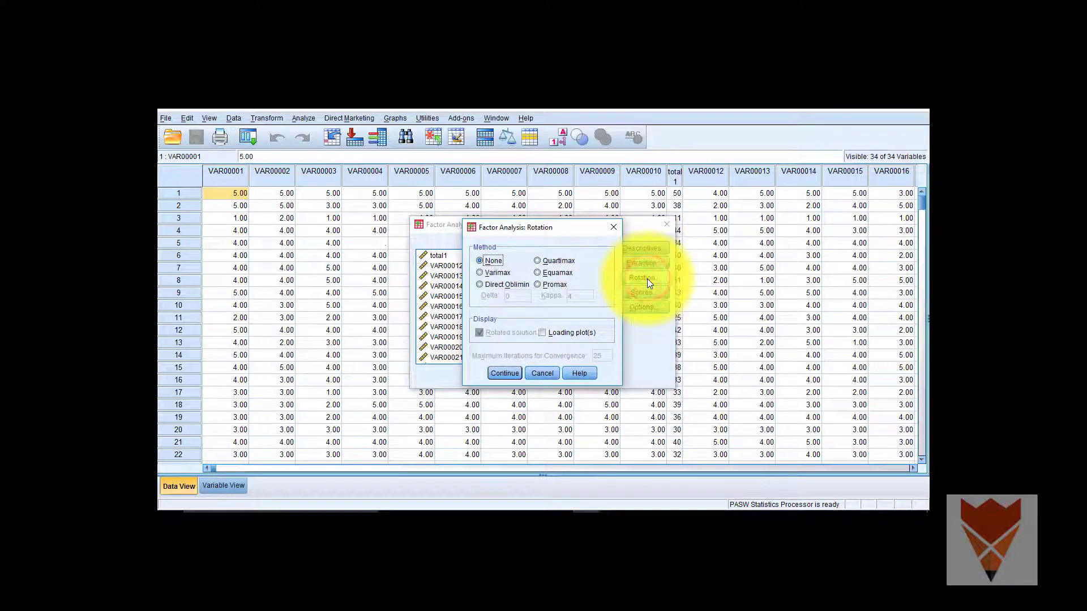
left_click(486, 272)
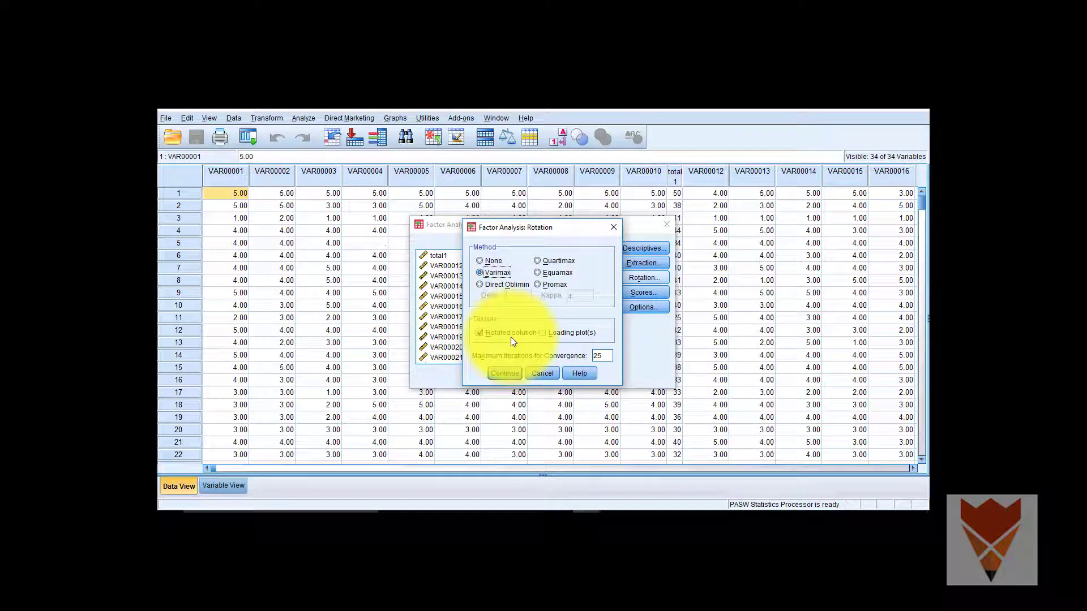
double_click(607, 355)
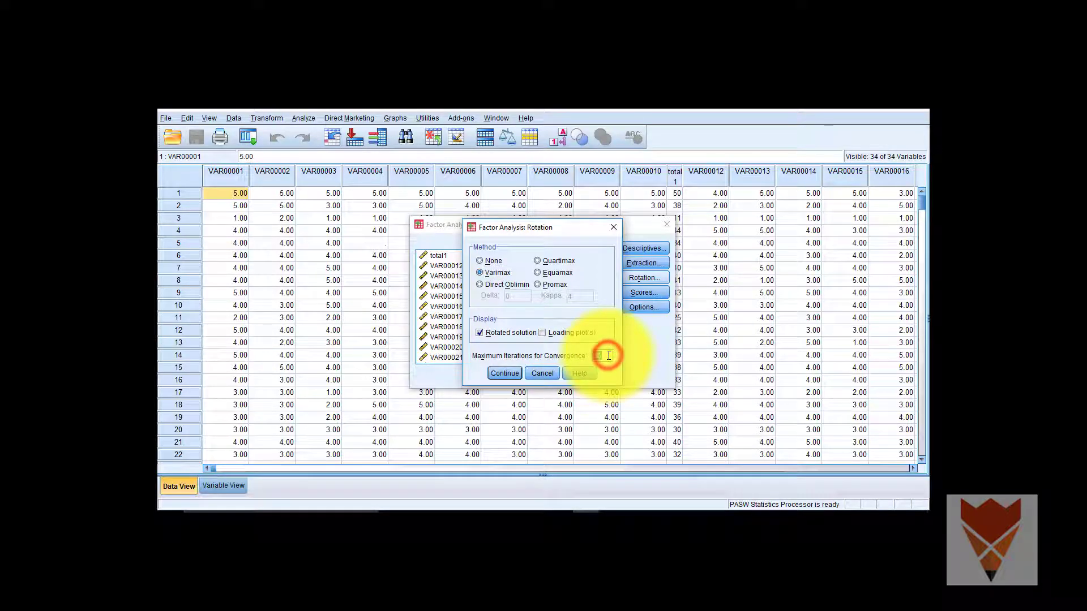
type("100")
left_click(503, 373)
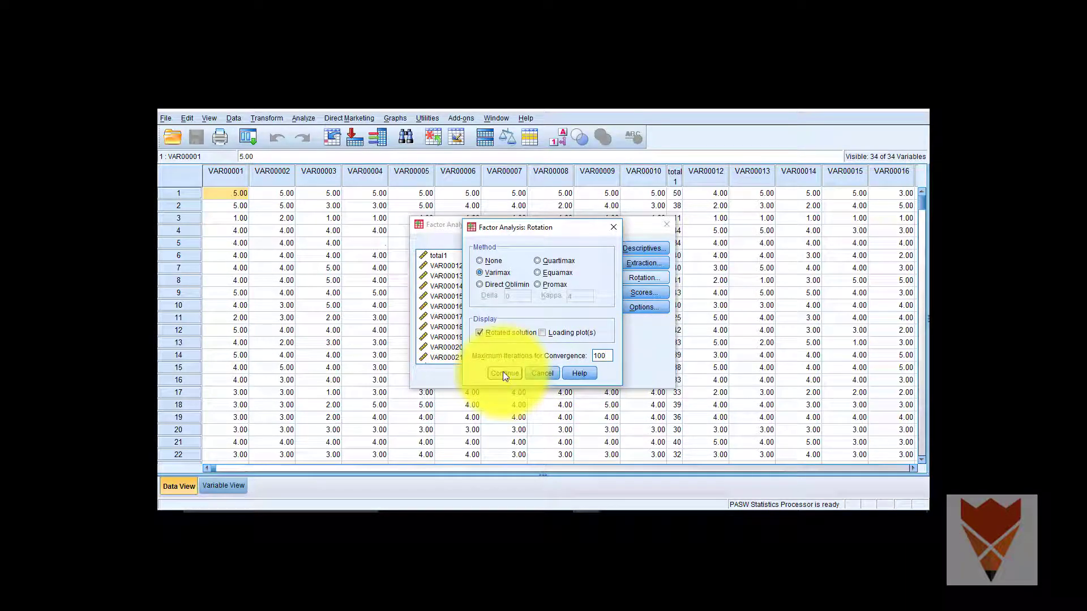
Save the factor scores as variables using the Bartlett method
left_click(633, 293)
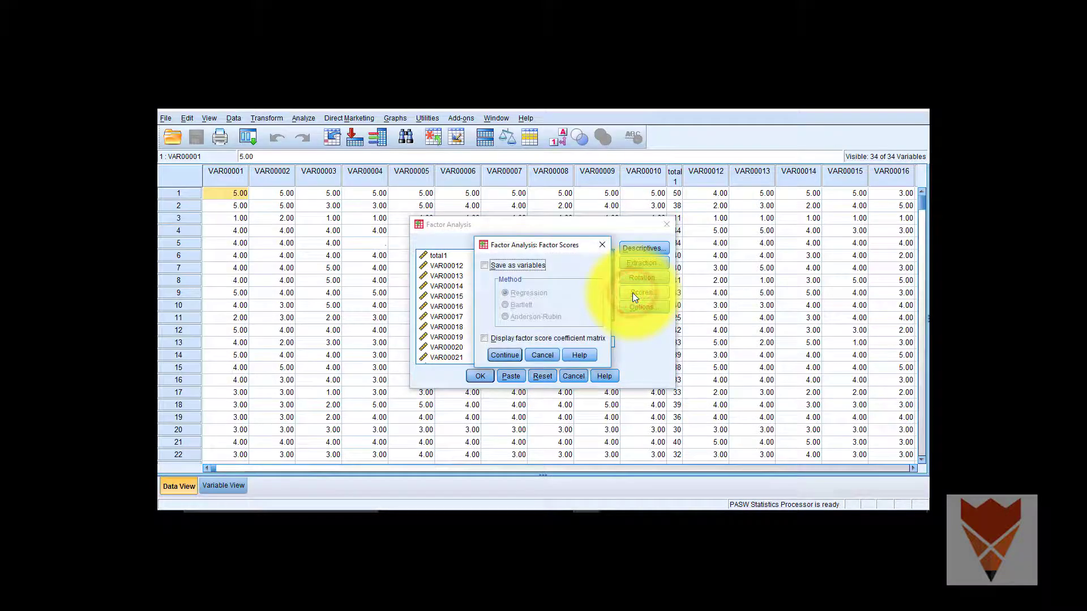
left_click(486, 268)
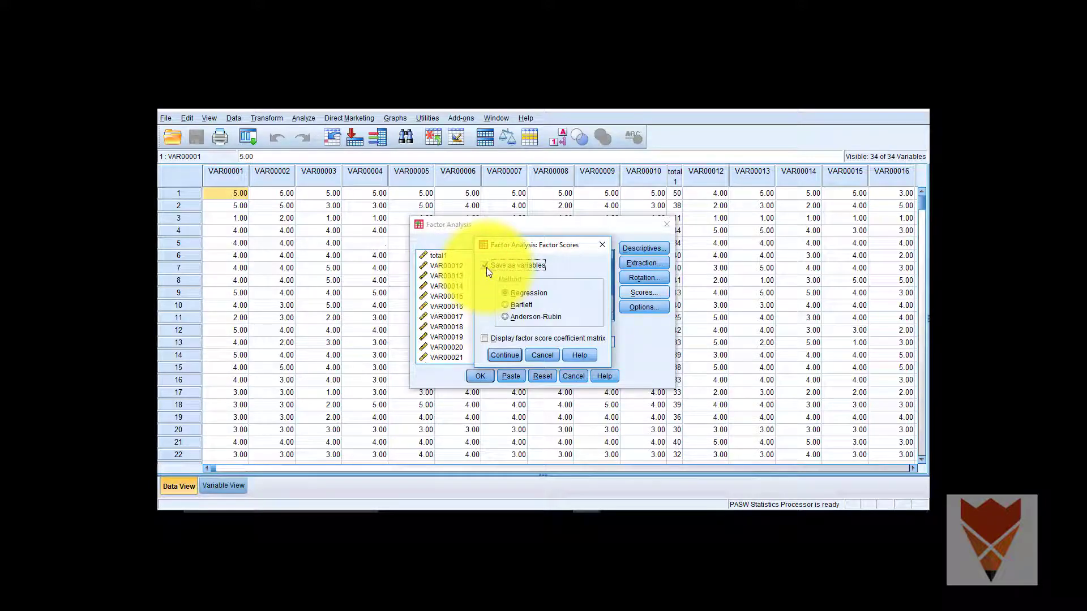
left_click(505, 307)
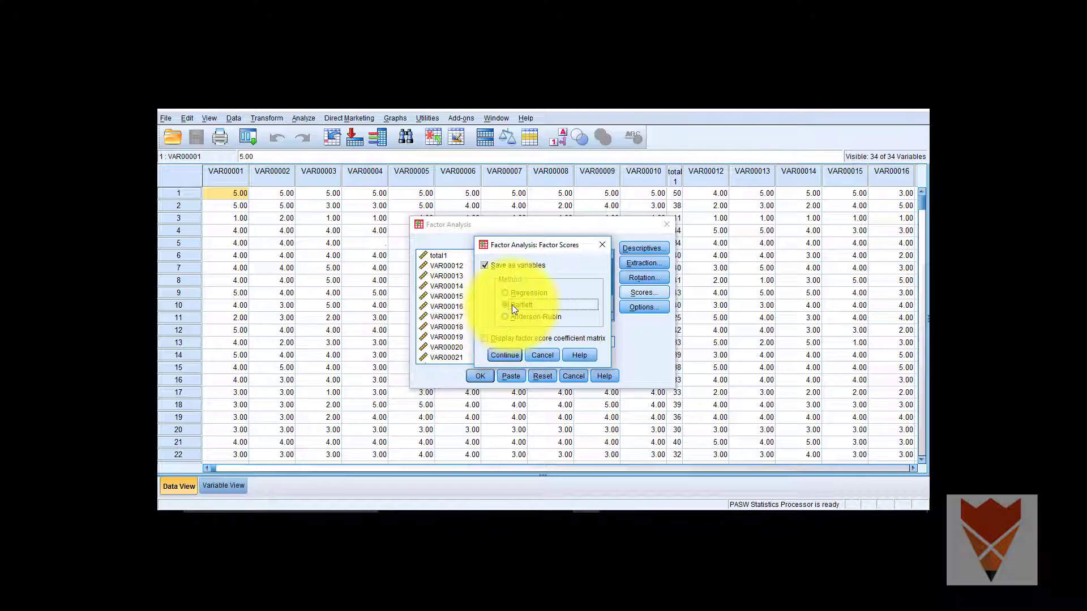
left_click(499, 353)
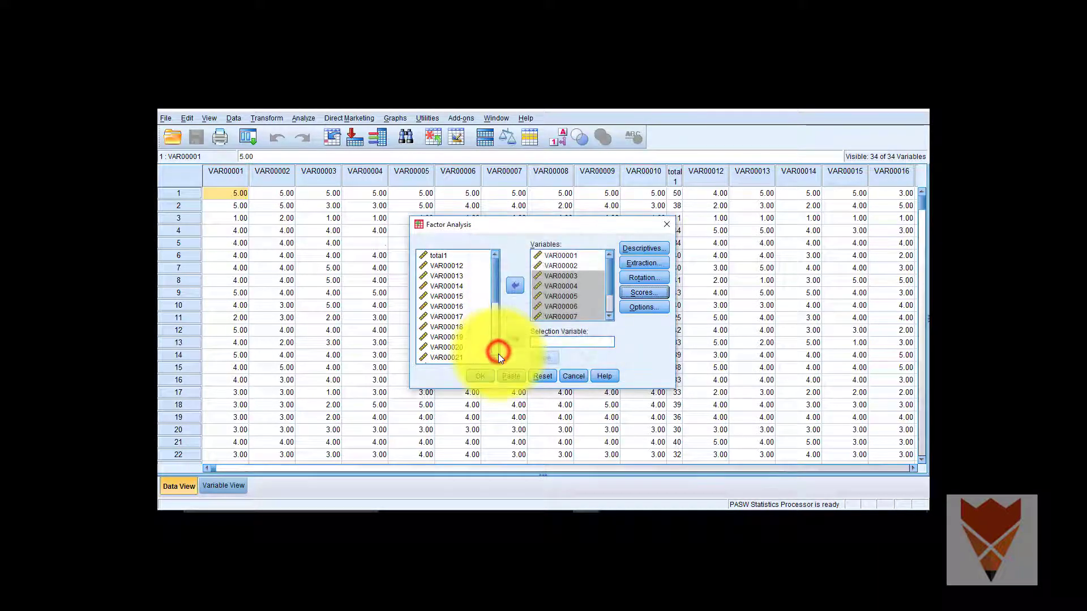
Set the coefficient display to be sorted by size and suppress small coefficients with an absolute value below .4
left_click(631, 307)
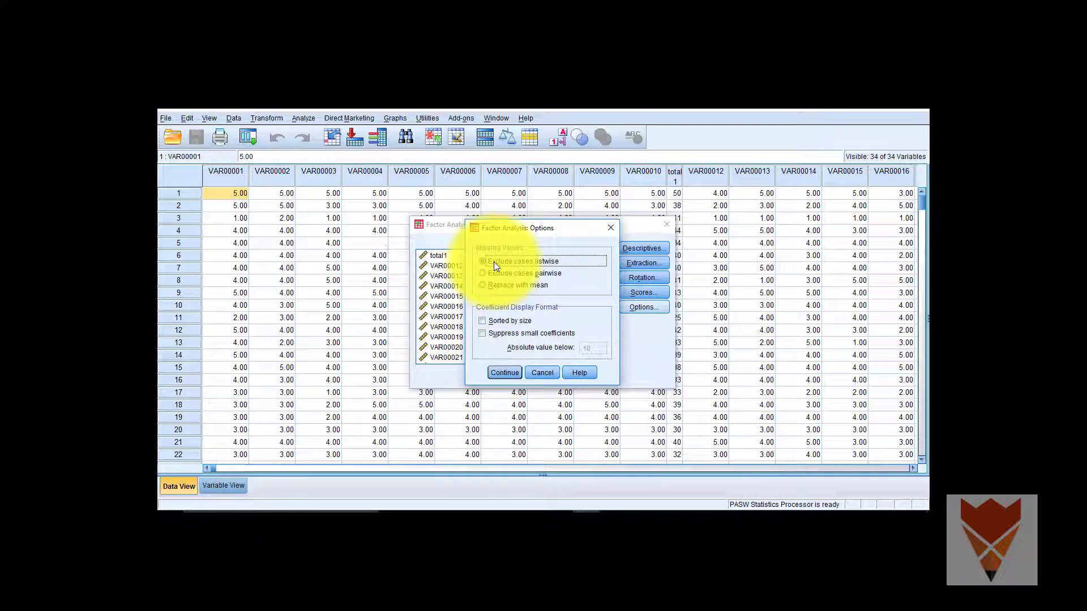
left_click(483, 320)
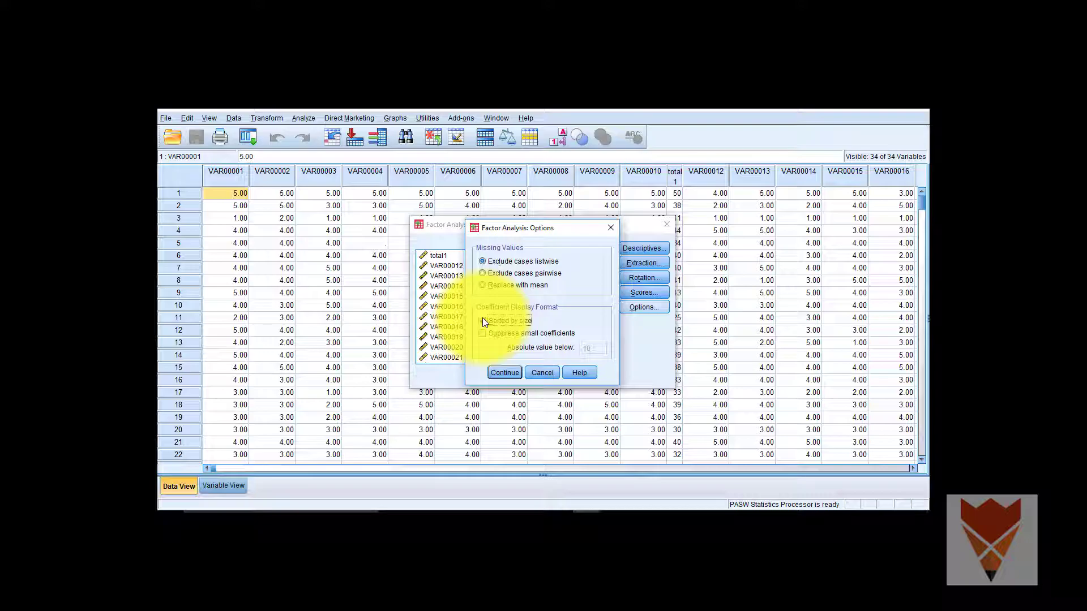
left_click(482, 321)
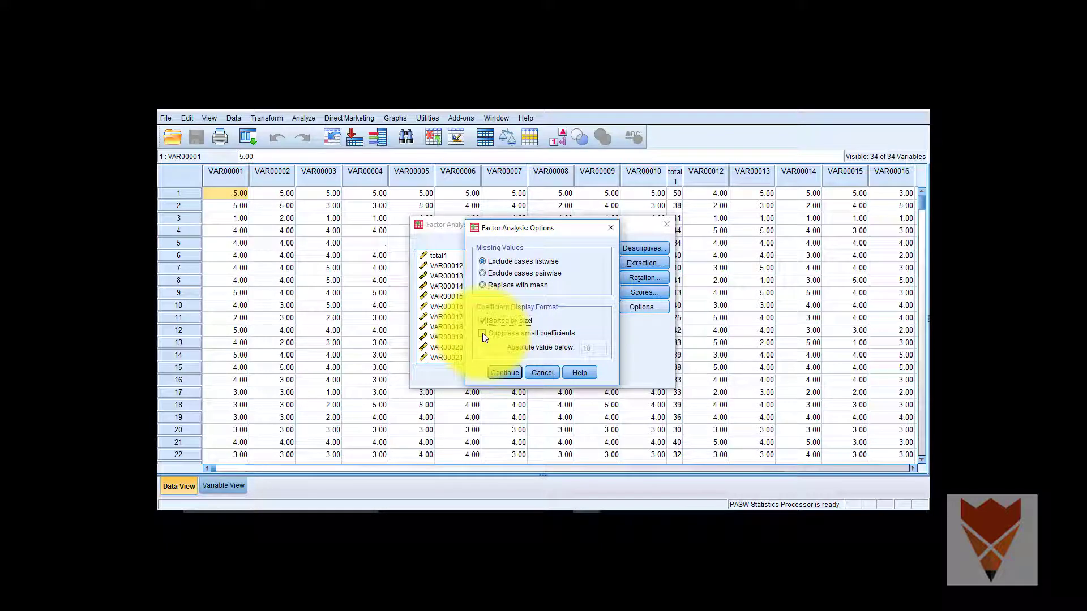
left_click(483, 334)
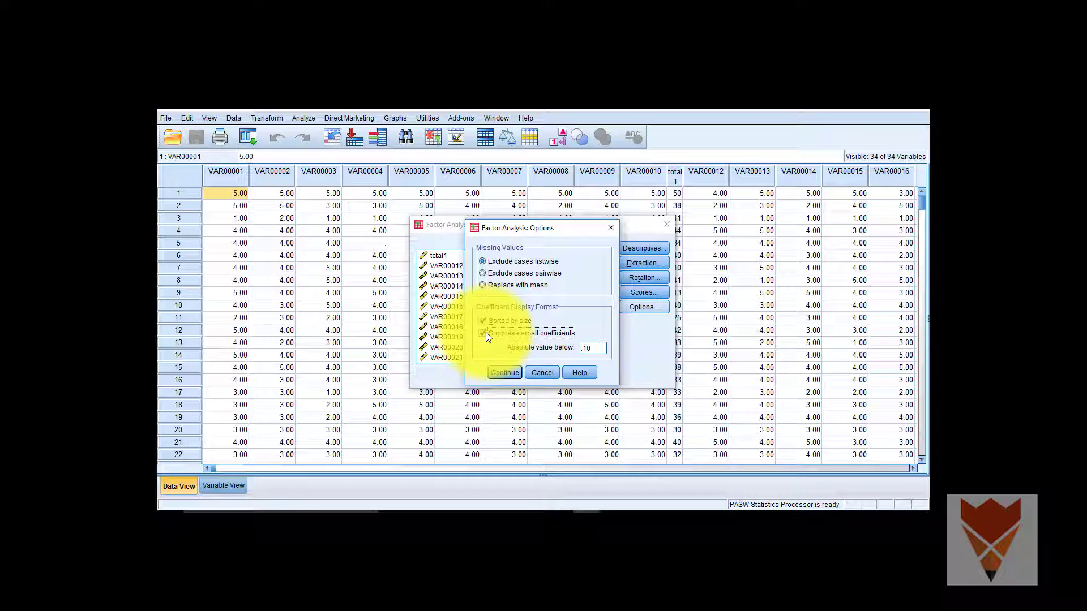
double_click(595, 352)
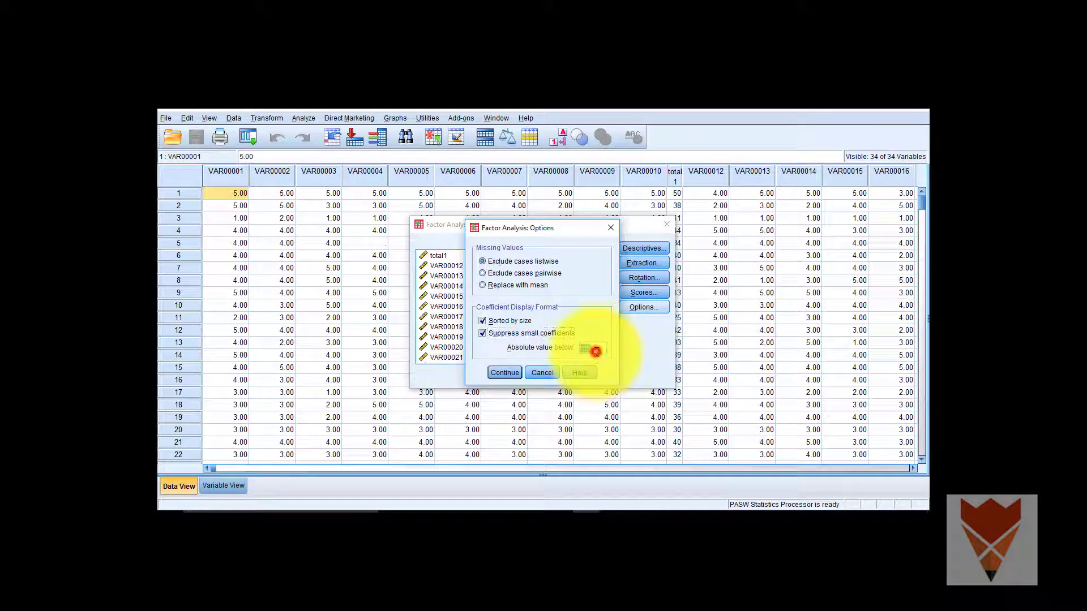
key("BackSpace")
type(".4")
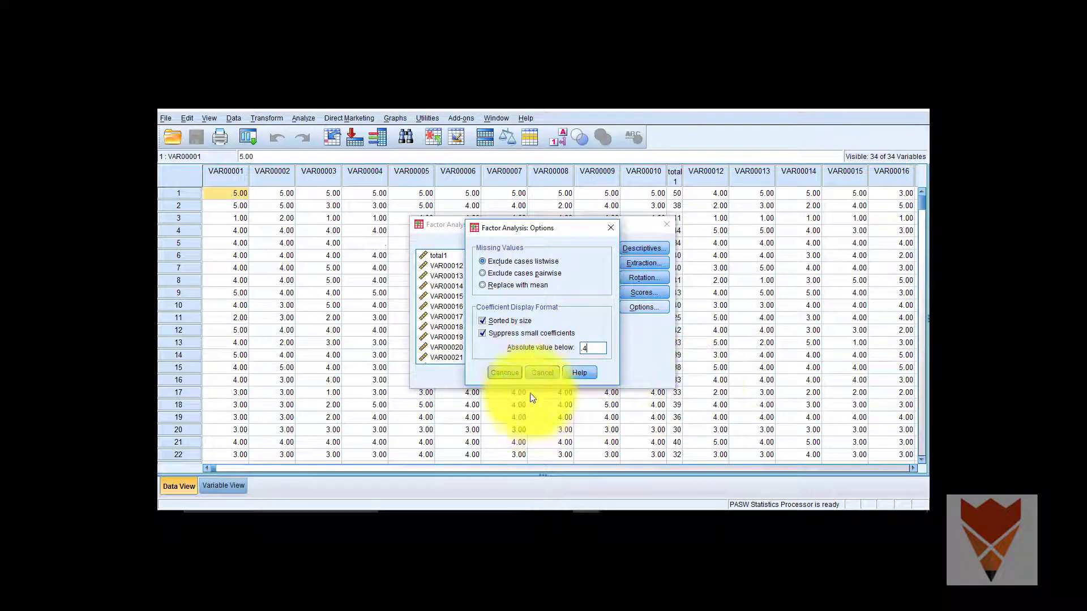
left_click(504, 373)
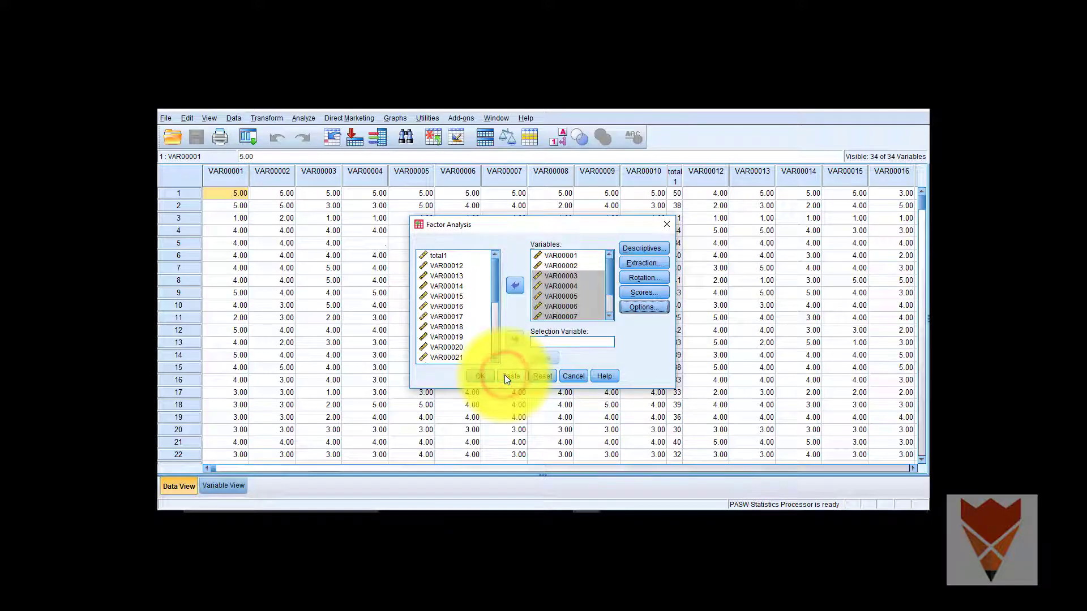
Review the descriptives settings of the factor analysis
left_click(646, 252)
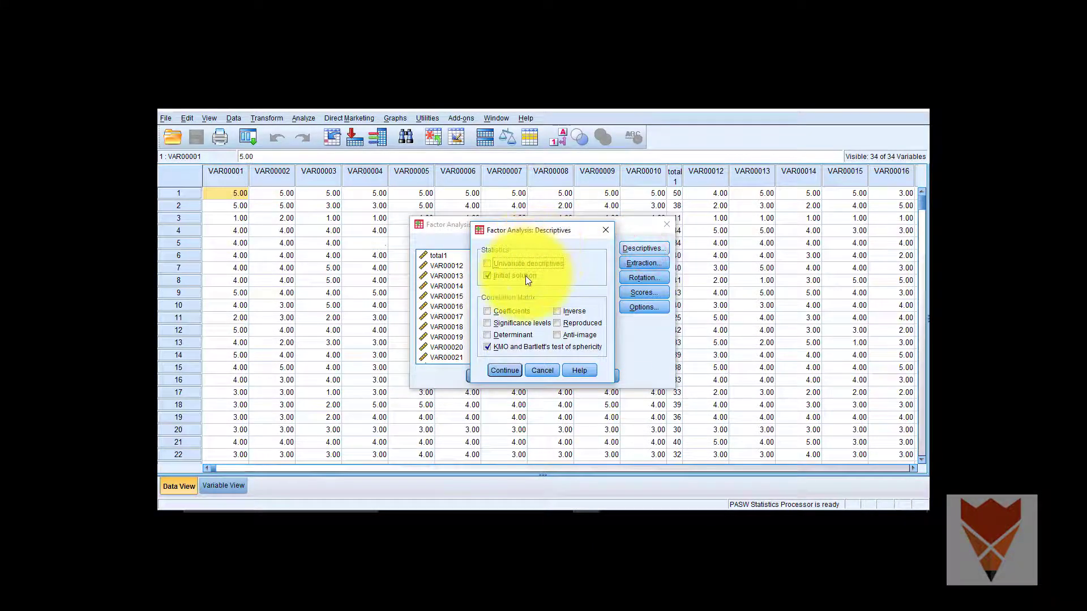
left_click(505, 369)
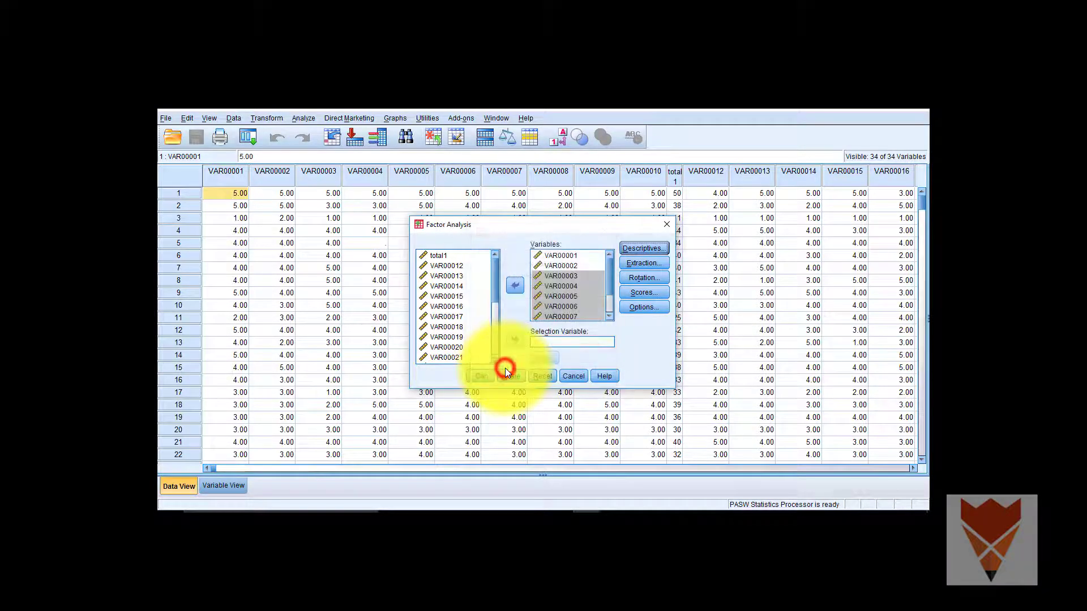
Review the extraction, rotation and factor scores settings of the factor analysis
left_click(636, 264)
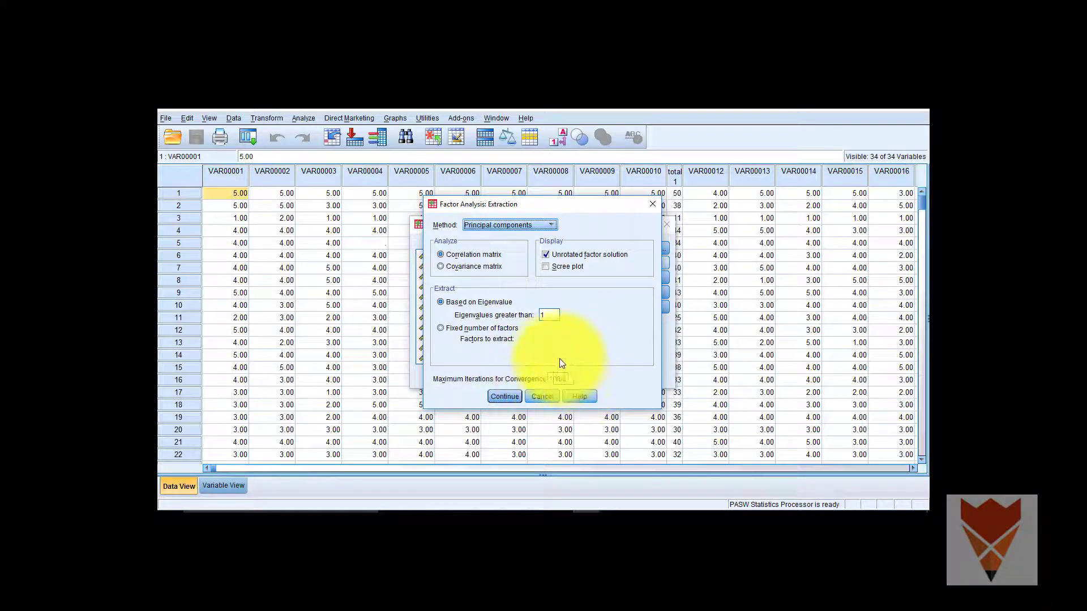
left_click(506, 398)
left_click(646, 277)
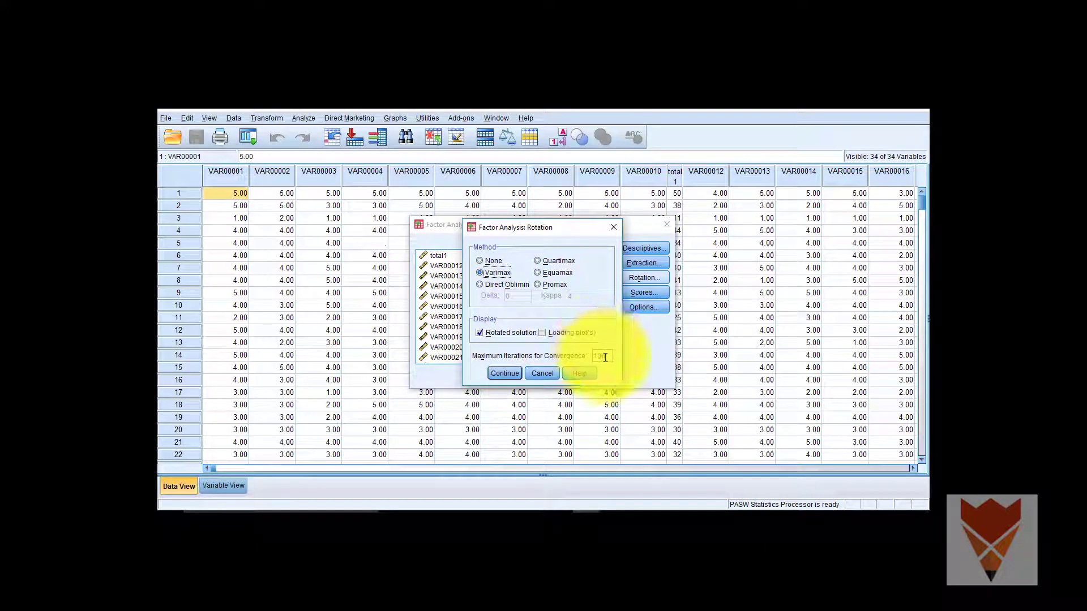
left_click(503, 371)
left_click(642, 292)
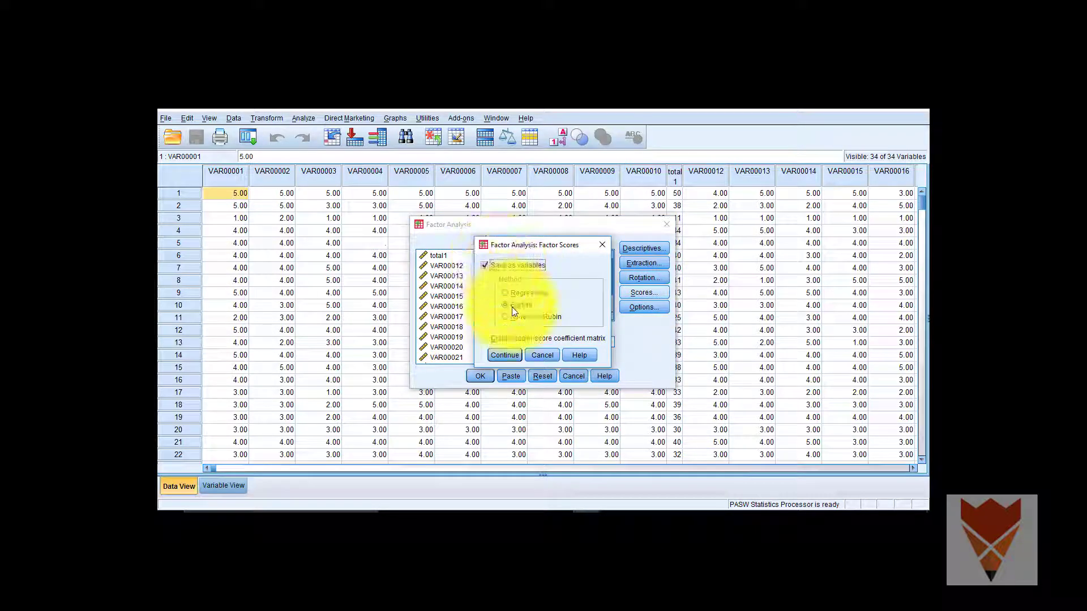
left_click(506, 353)
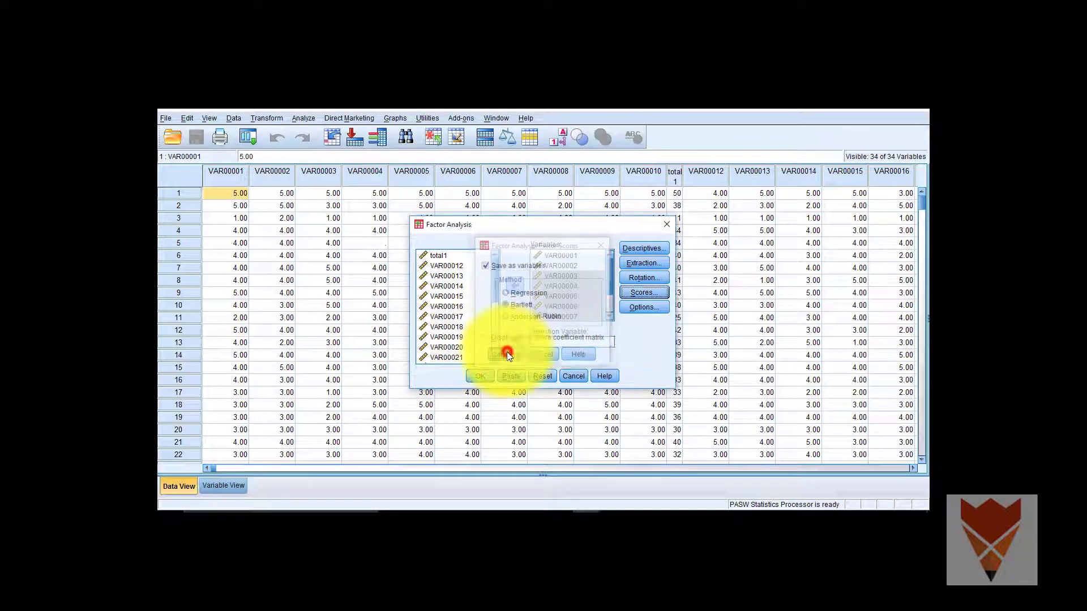
Check the missing values and coefficient display options, and run the factor analysis
left_click(651, 305)
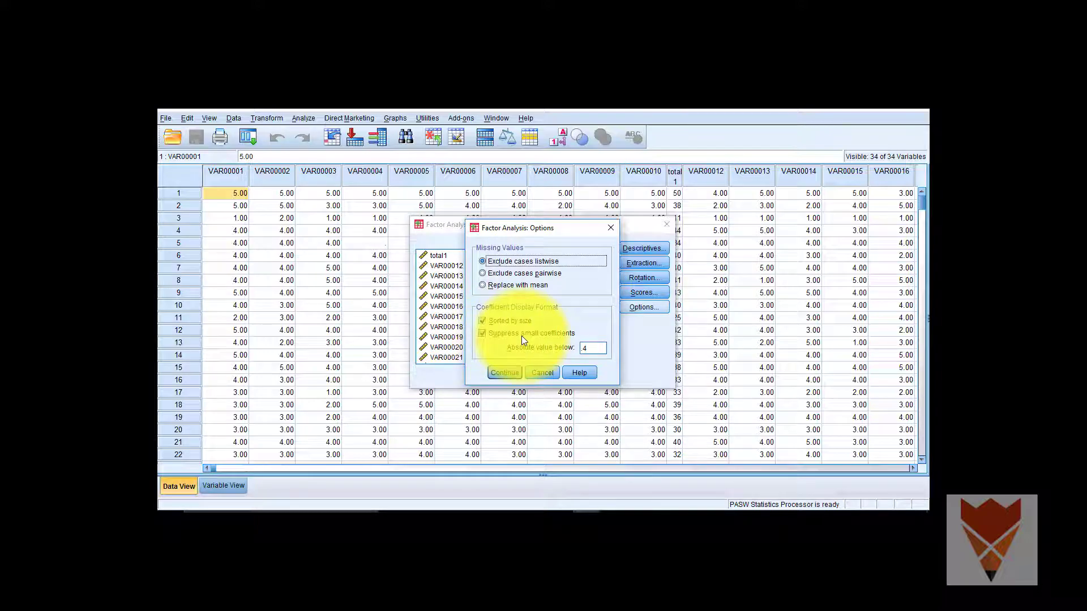
left_click(505, 375)
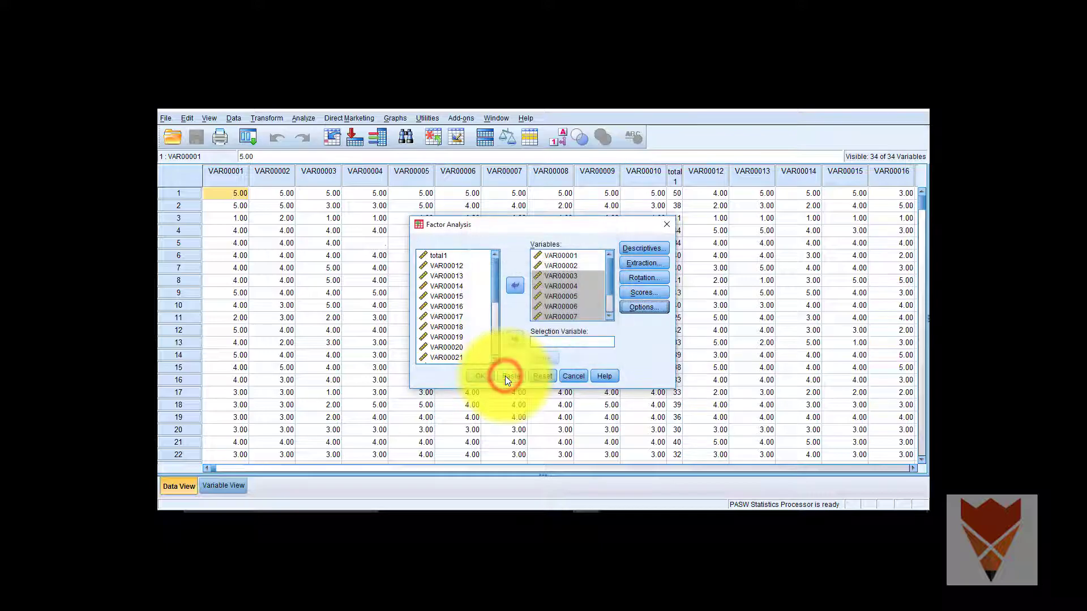
left_click(472, 379)
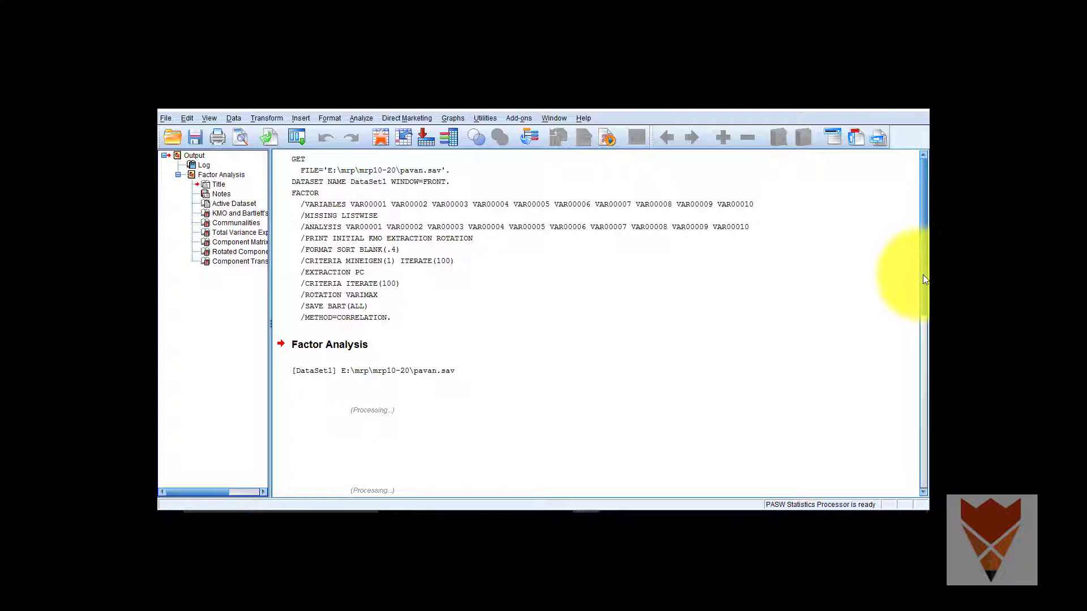
Examine the KMO and Bartlett's Test, Communalities and Total Variance Explained tables in the output
left_click_drag(922, 274, 924, 338)
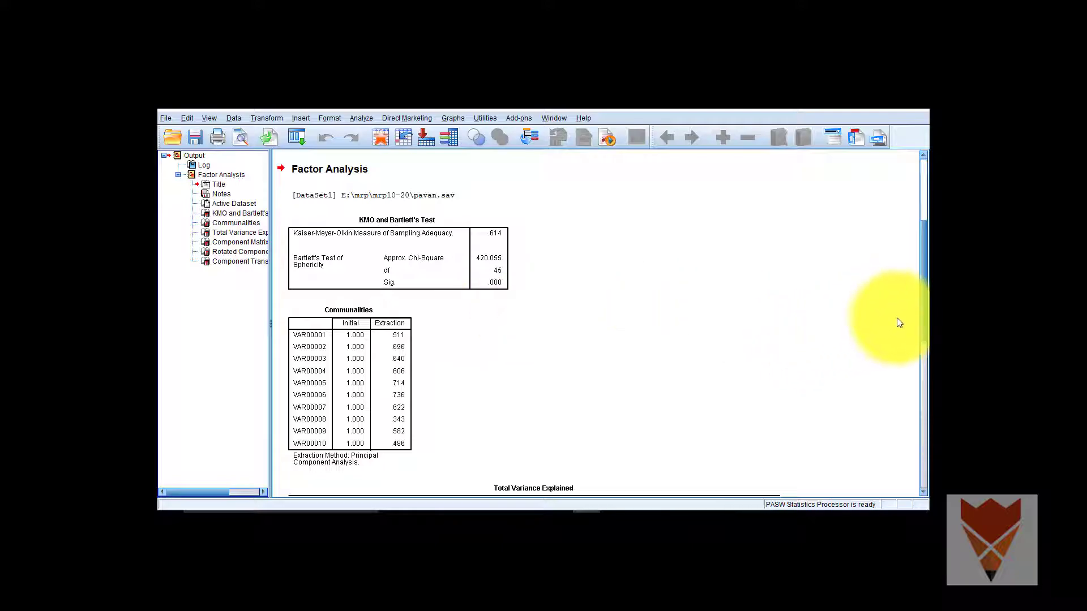
mouse_move(926, 326)
left_mouse_down()
mouse_move(925, 460)
mouse_move(927, 328)
left_mouse_up()
left_click(400, 364)
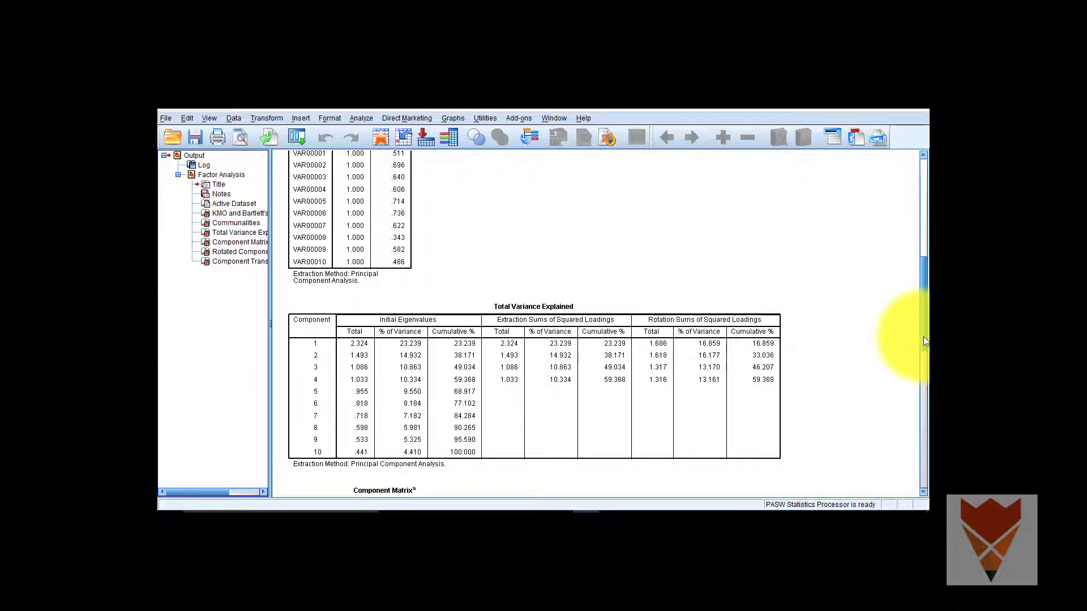
Examine the Rotated Component Matrix to see which variables load on each component
left_click_drag(923, 336, 923, 451)
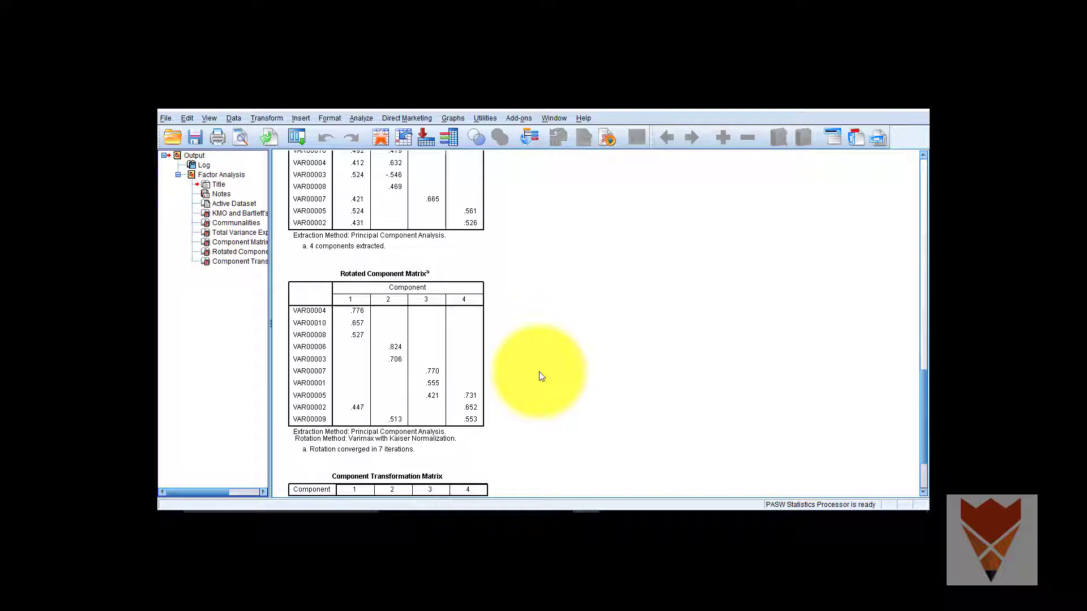
left_click(314, 347)
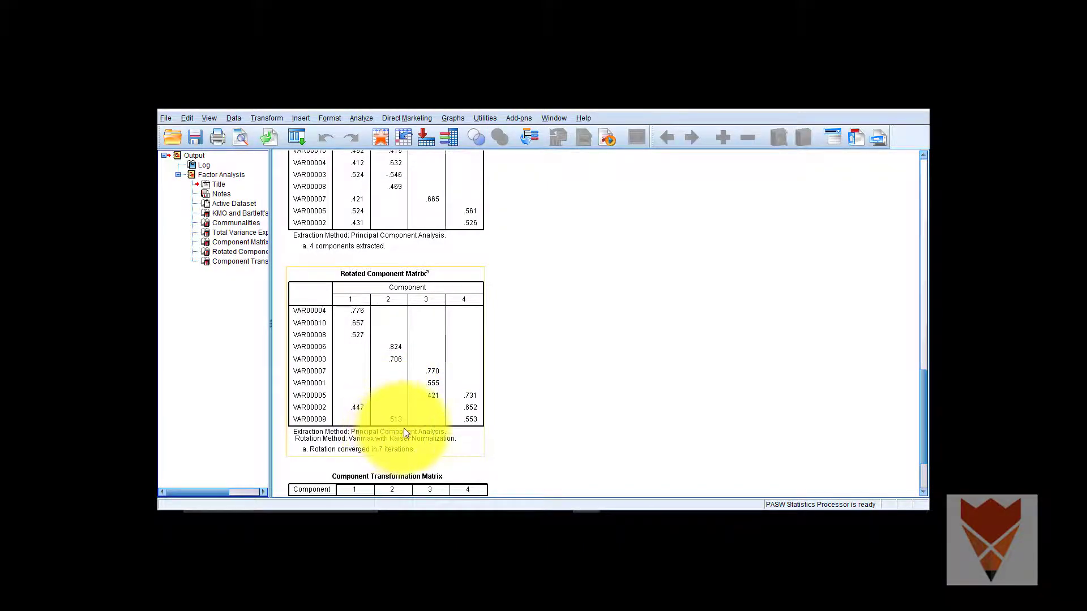
left_click(490, 416)
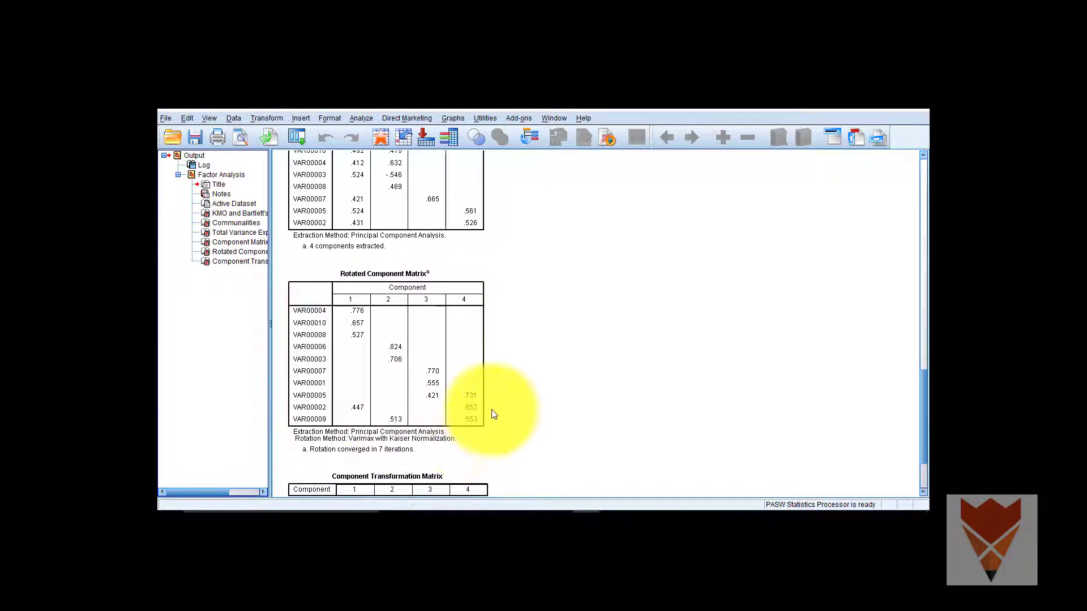
left_click(468, 409)
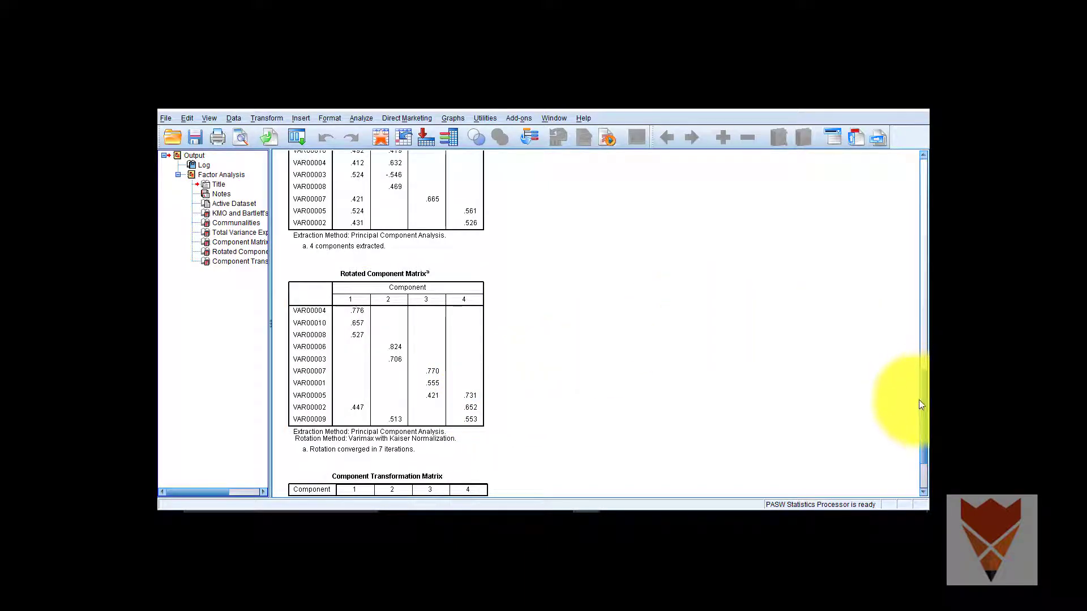
Recheck the factor analysis output from the KMO and Bartlett's Test through Total Variance Explained to the Component Transformation Matrix
left_click_drag(923, 414, 928, 222)
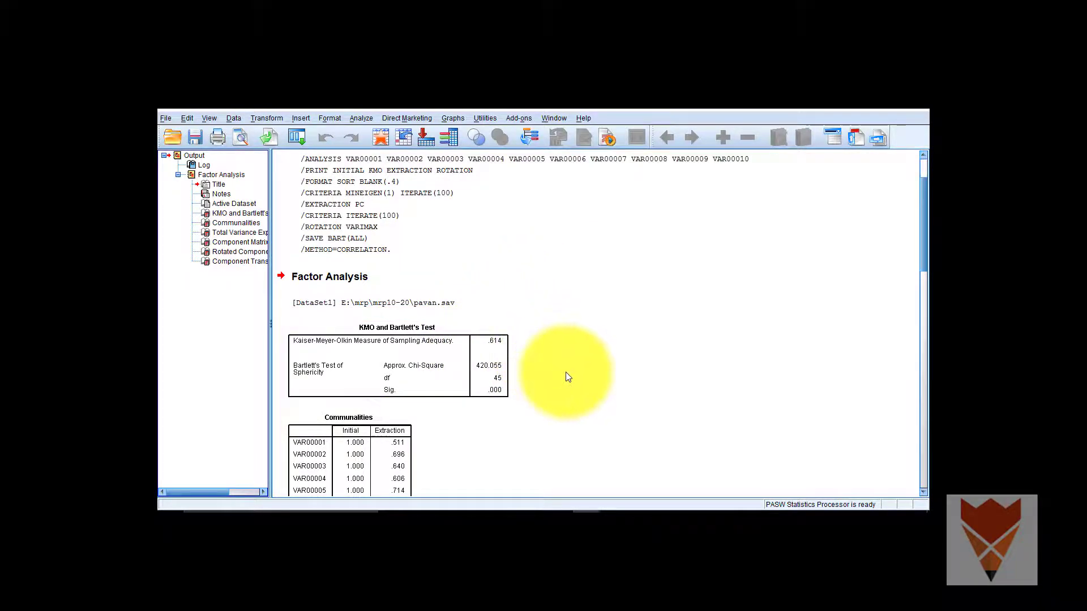
left_click(489, 350)
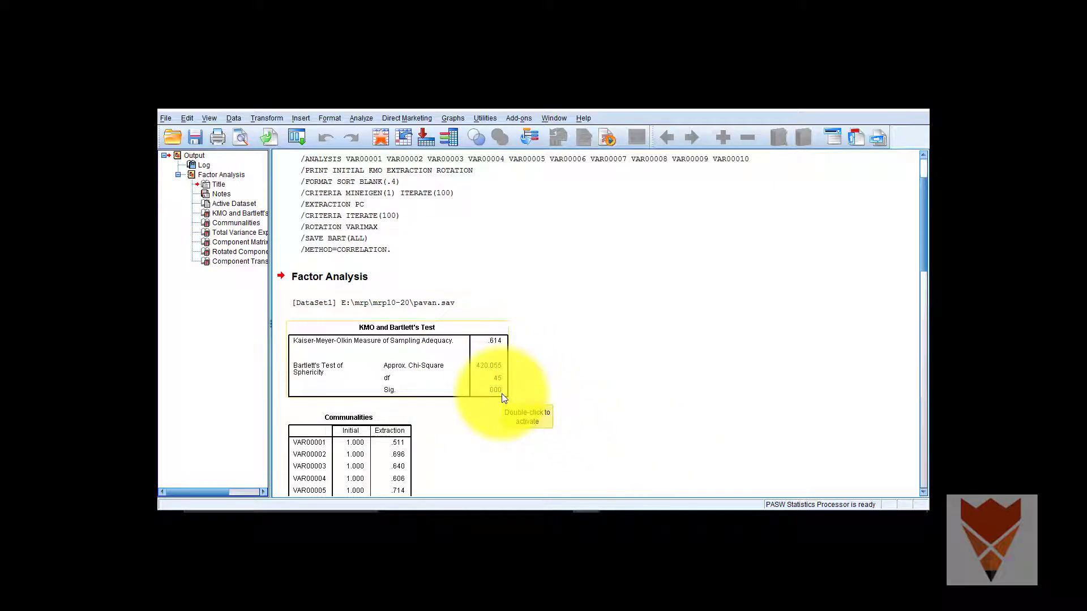
left_click_drag(922, 264, 921, 341)
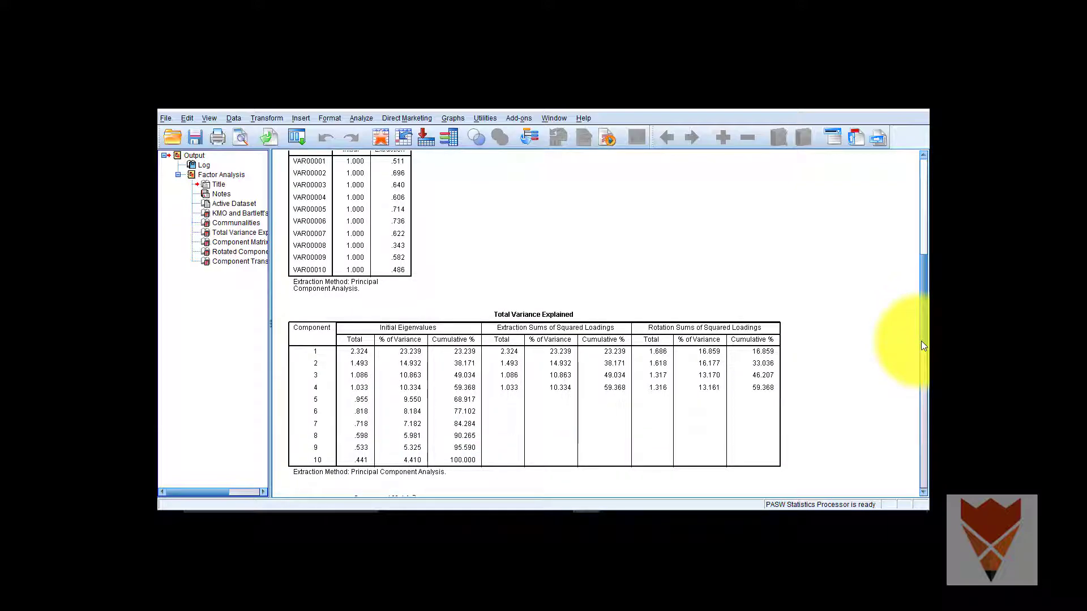
left_click(376, 409)
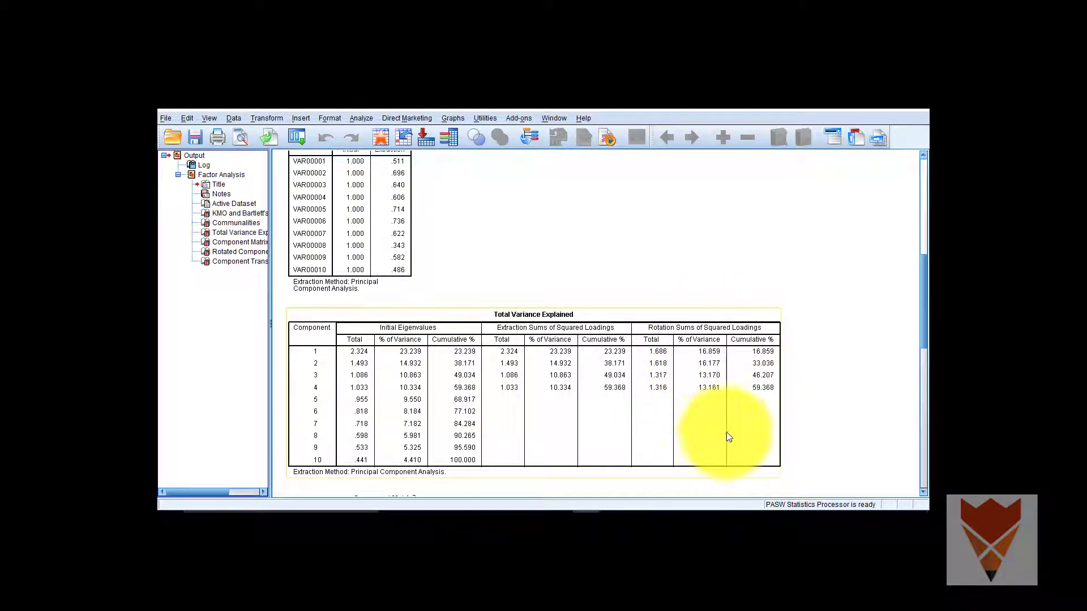
left_click_drag(924, 313, 922, 441)
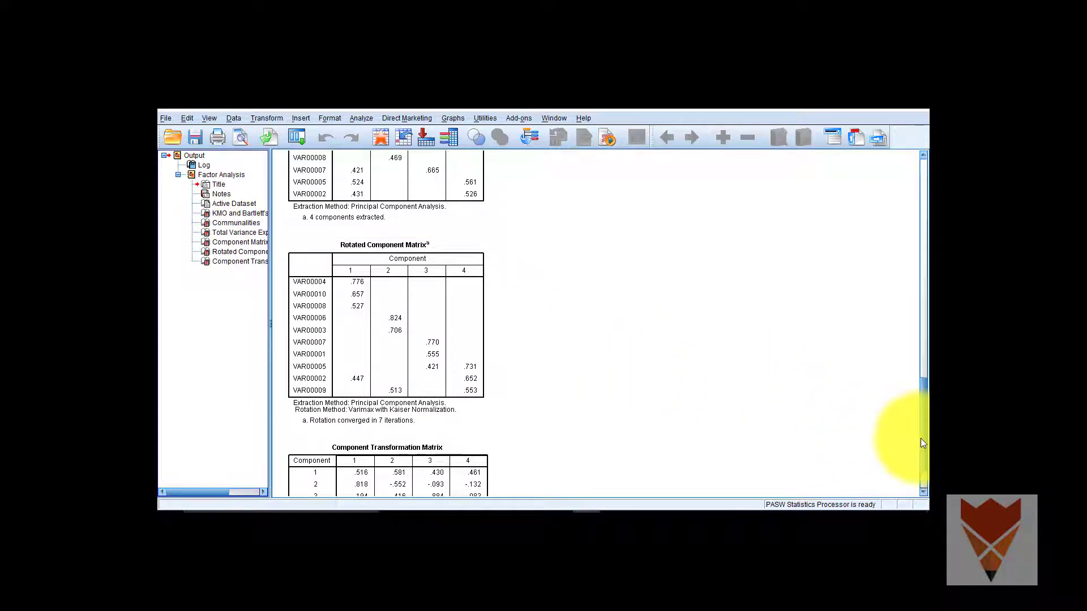
left_click_drag(919, 439, 921, 458)
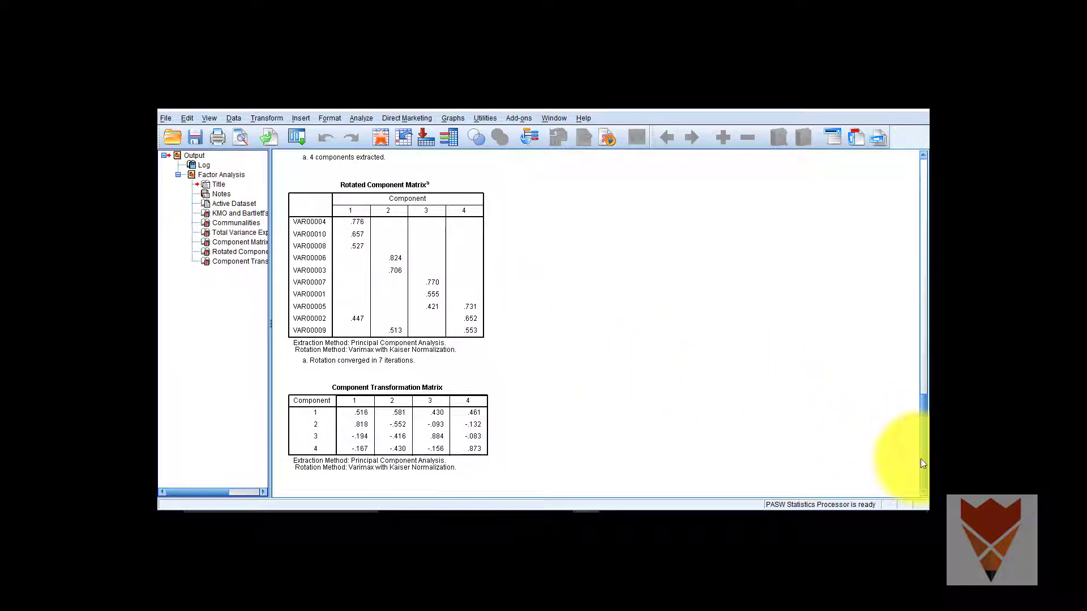